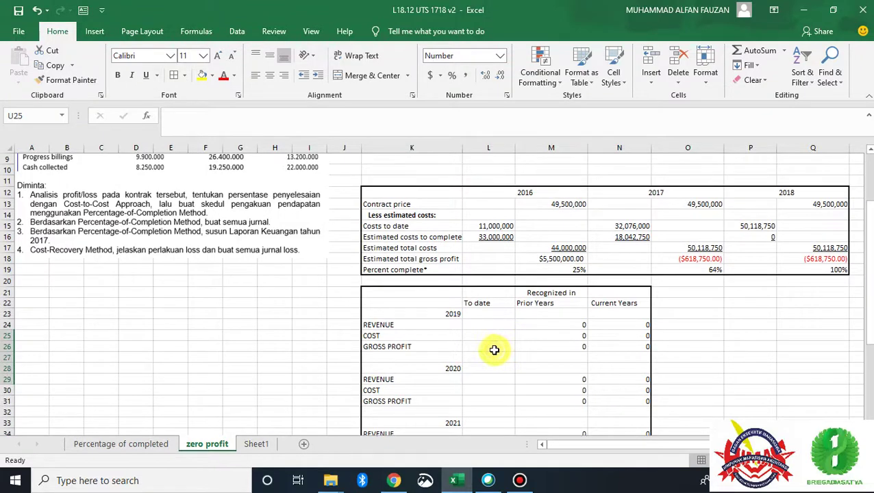
Fill the To date cells L24:L36 of the recognition schedule with yellow and add borders to them.
scroll(488, 343, up, 3)
scroll(472, 329, down, 5)
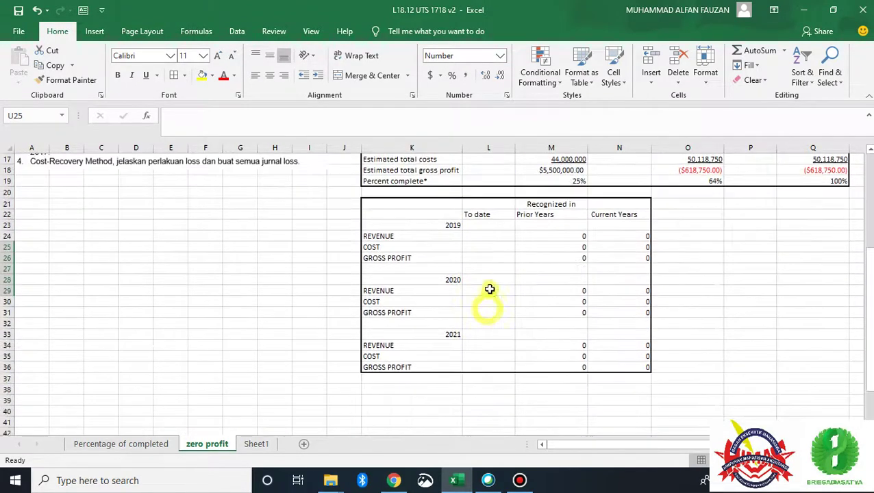
drag(478, 230, 488, 367)
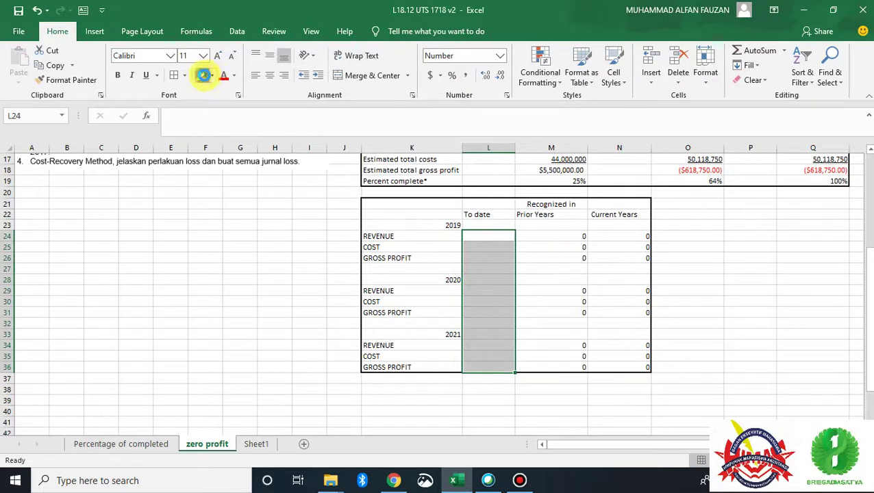
click(203, 75)
click(558, 278)
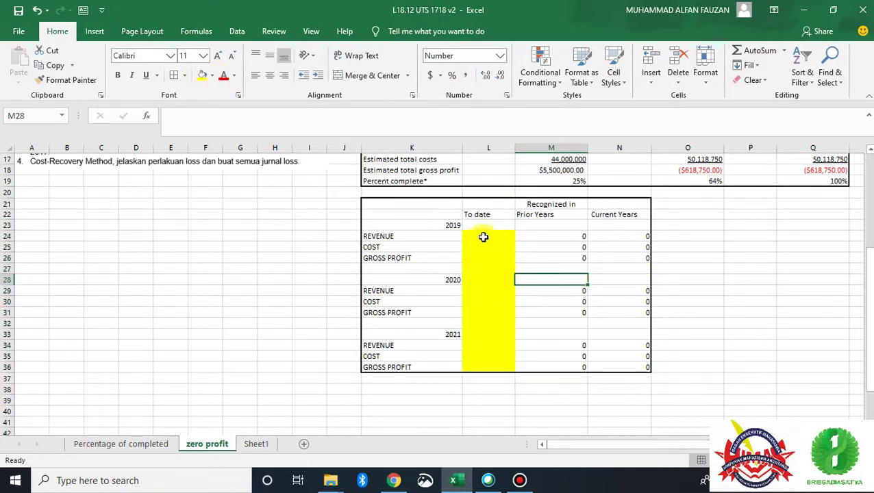
drag(483, 237, 488, 368)
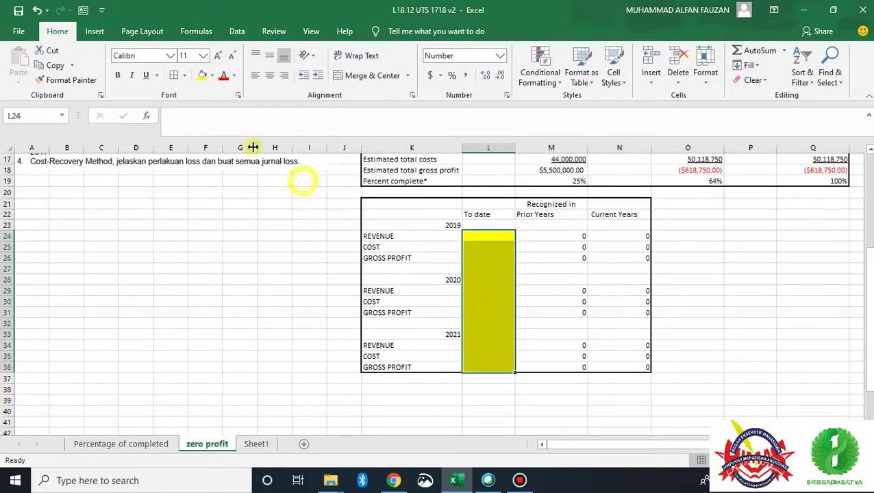
click(173, 76)
scroll(326, 211, up, 3)
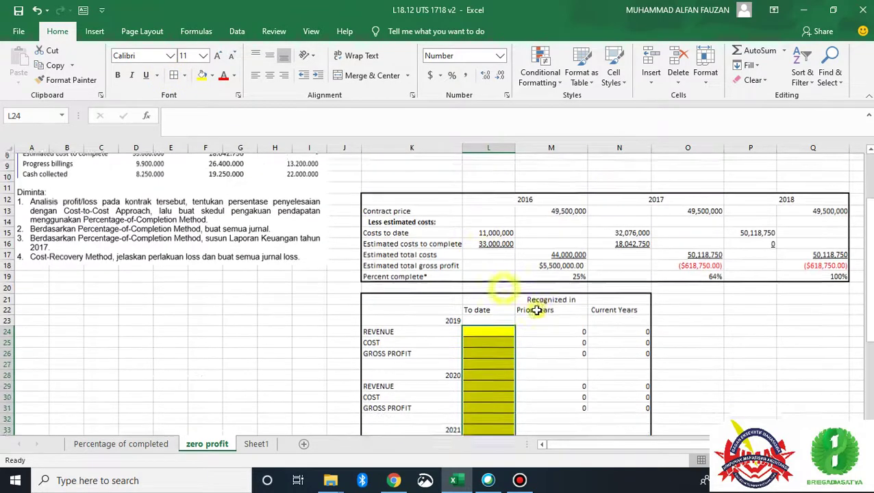
click(494, 358)
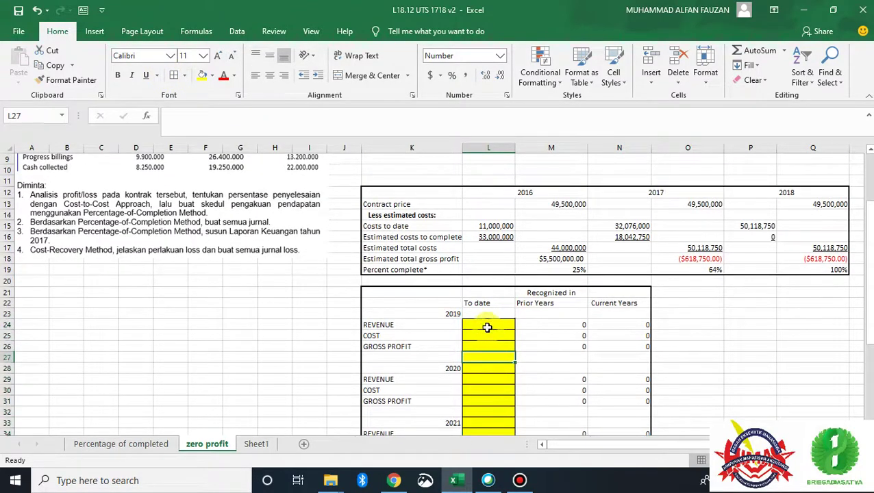
click(487, 328)
scroll(497, 336, up, 3)
scroll(498, 335, down, 3)
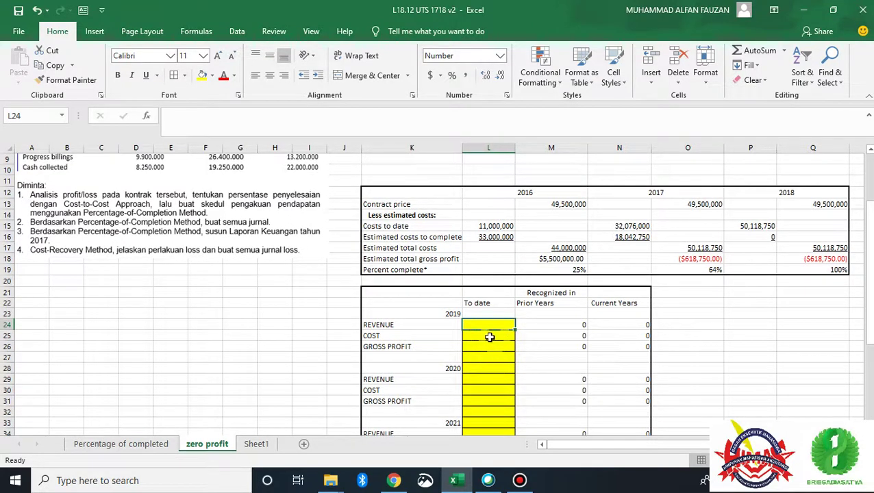
text(=)
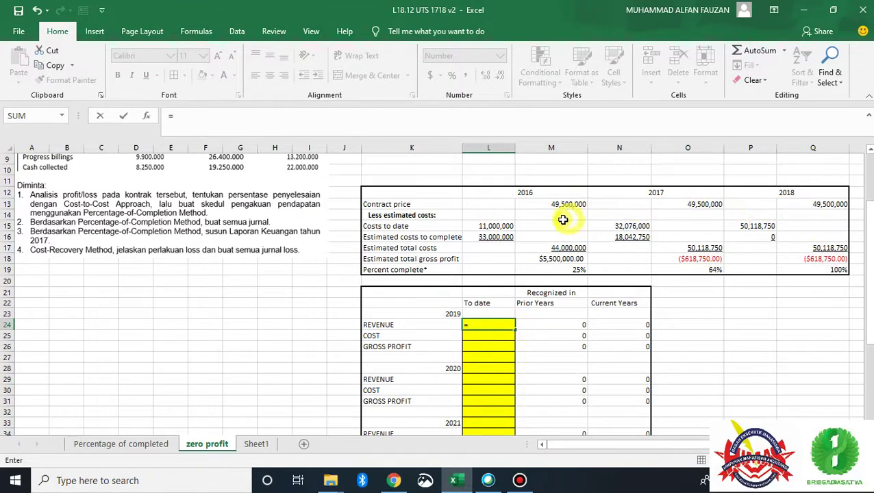
click(555, 272)
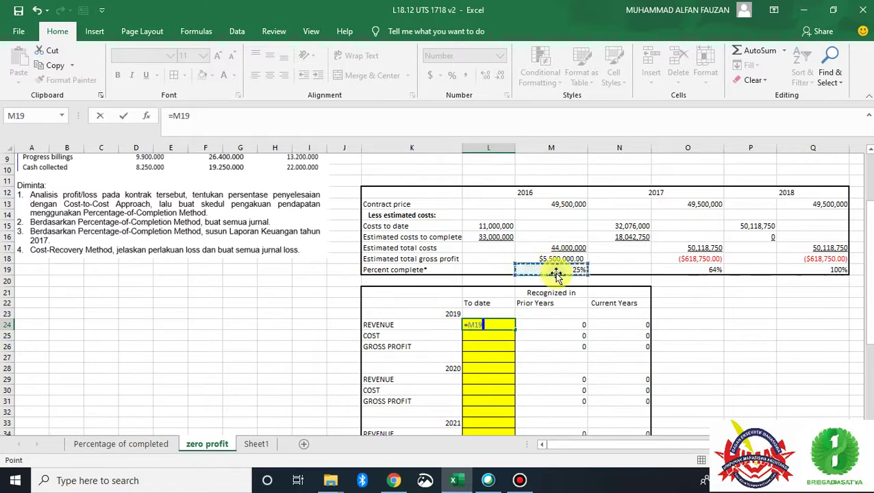
key(BackSpace)
key(BackSpace)
key(BackSpace)
key(BackSpace)
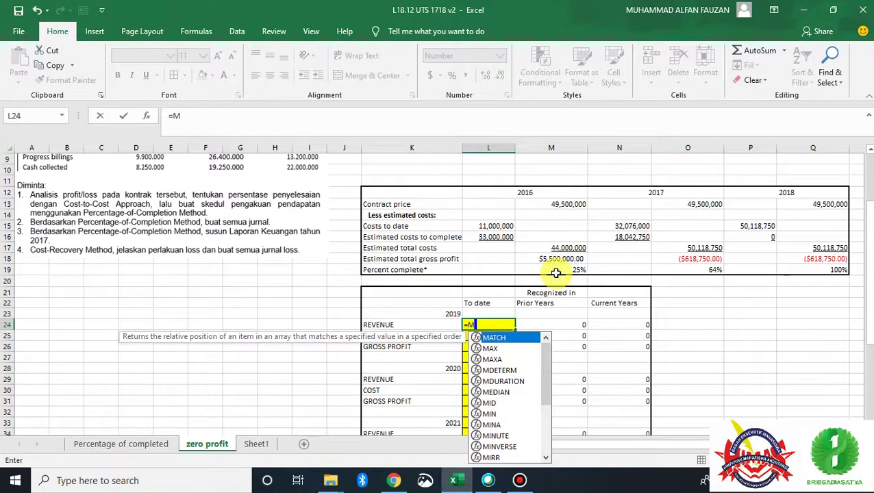
key(Return)
Link the 2019 to-date cost in L25 to the 2016 cost to date with =L3.
text(=)
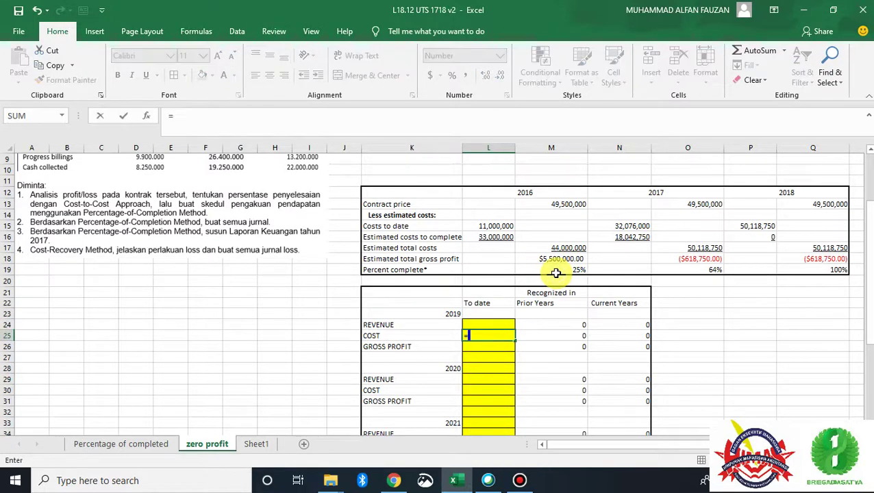
scroll(538, 204, up, 3)
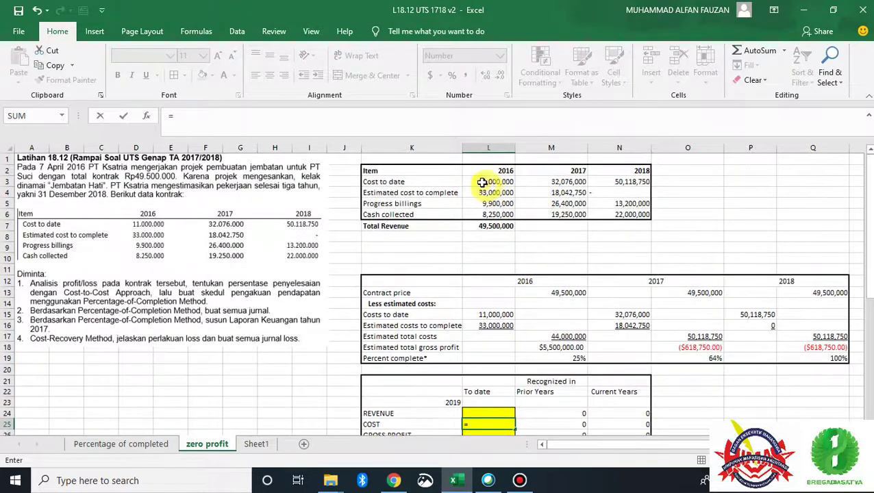
click(482, 182)
key(Return)
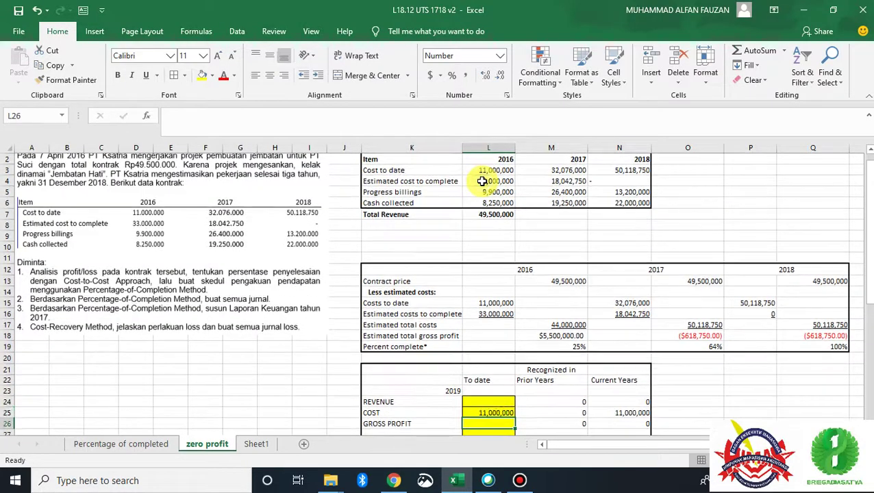
Enter a formula for the 2019 to-date revenue in L24 that makes it equal to the cost in L25.
key(Up)
key(Up)
text(=)
key(Down)
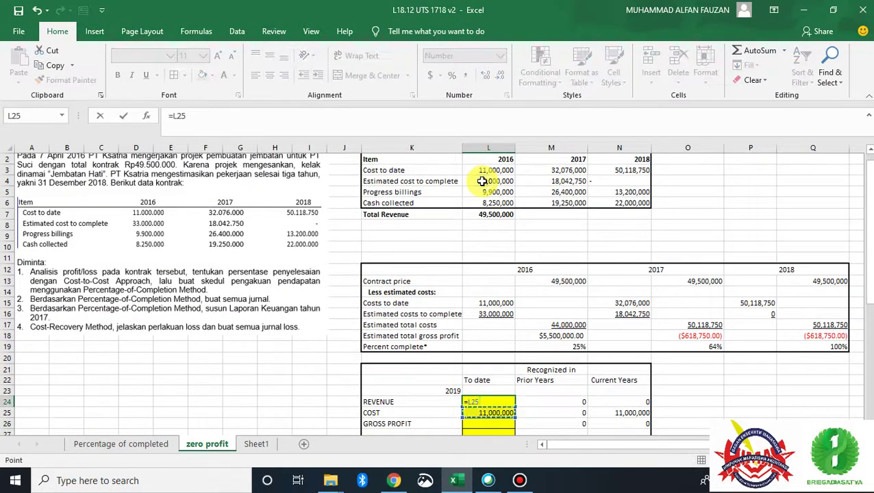
click(482, 181)
key(Return)
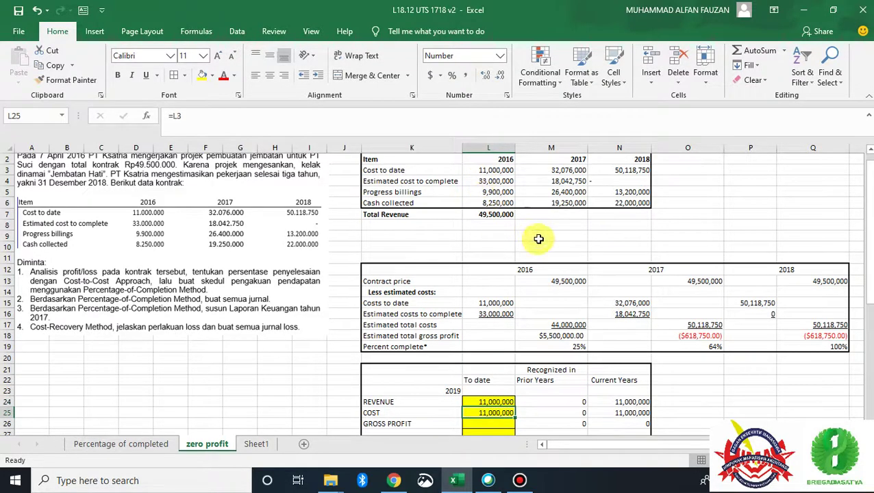
Link the 2020 to-date gross profit in L31 to the 2017 estimated total gross profit with =O18.
scroll(653, 352, down, 2)
scroll(653, 352, down, 1)
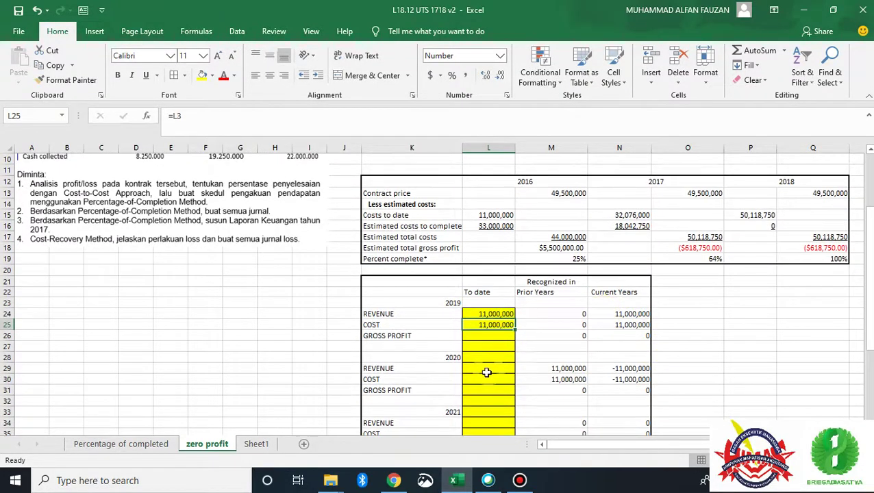
click(492, 375)
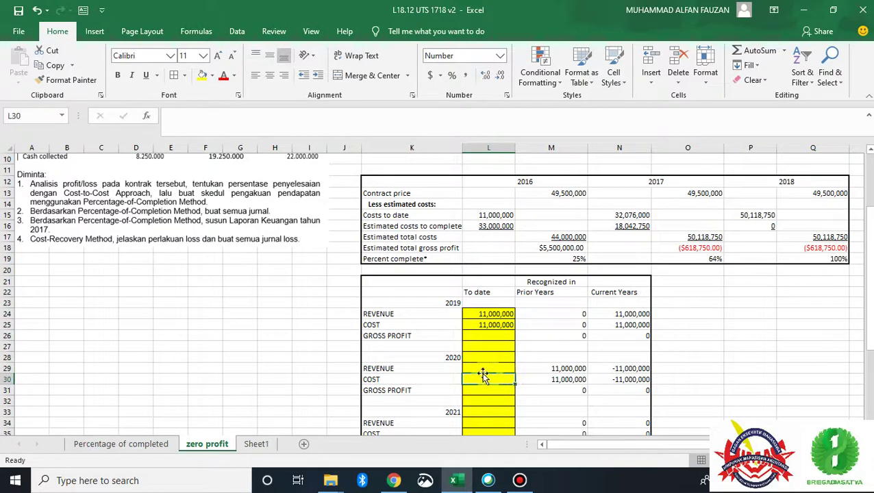
click(483, 370)
click(481, 392)
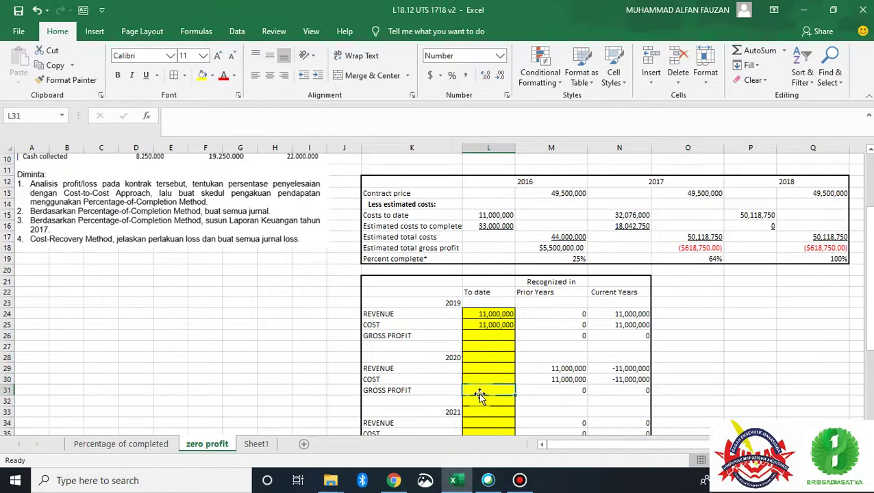
text(=)
scroll(678, 281, up, 3)
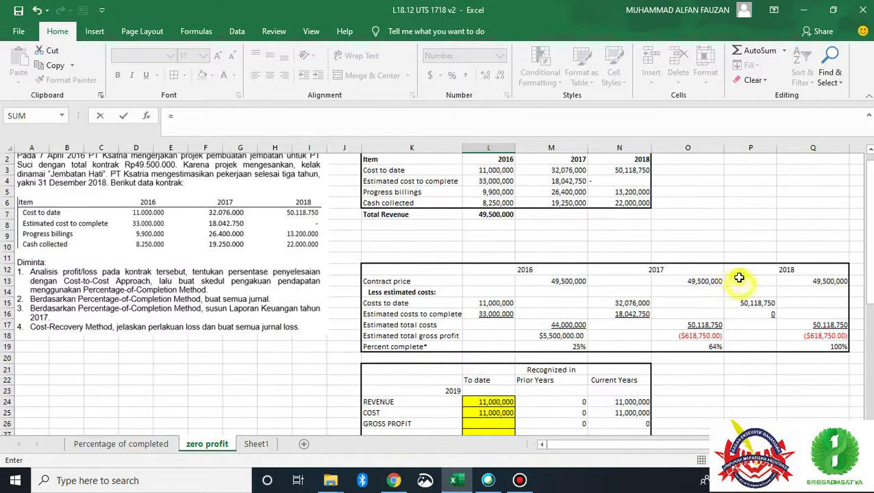
click(676, 349)
key(ctrl+Return)
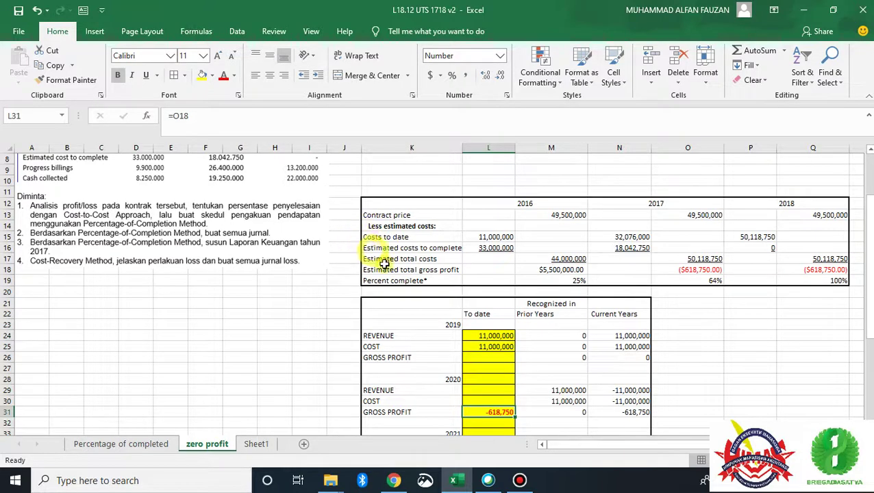
Calculate the 2020 cost in L30 as the 2017 cost to date minus the 2016 one, using =M3-L3.
click(470, 400)
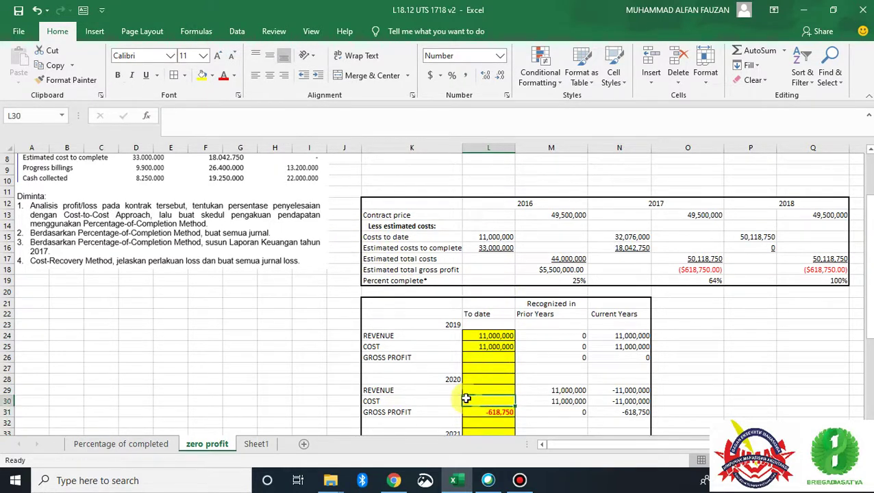
scroll(507, 240, up, 3)
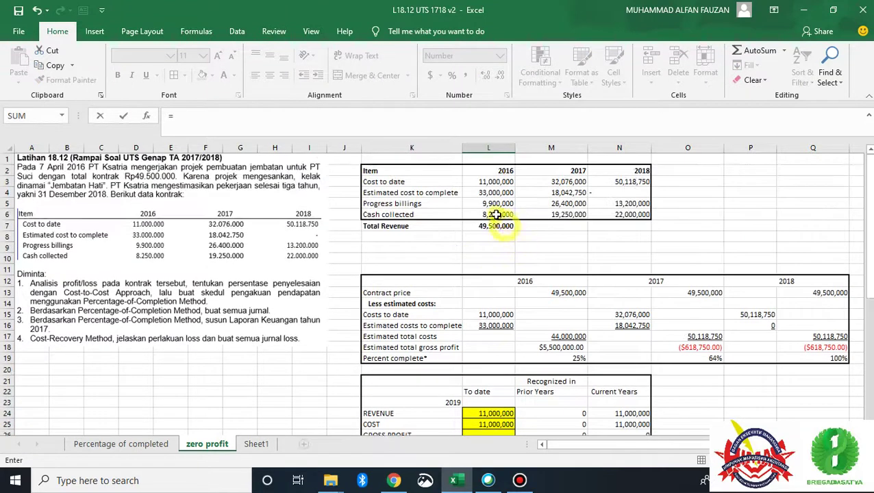
click(552, 183)
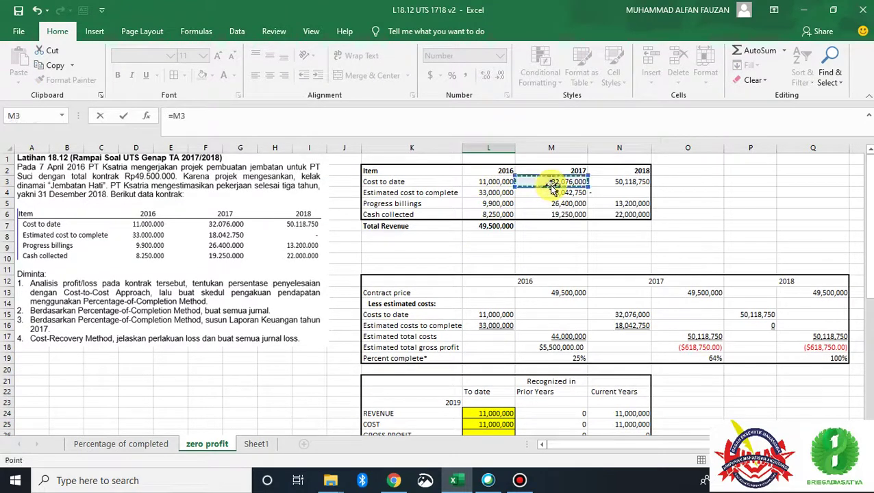
text(-)
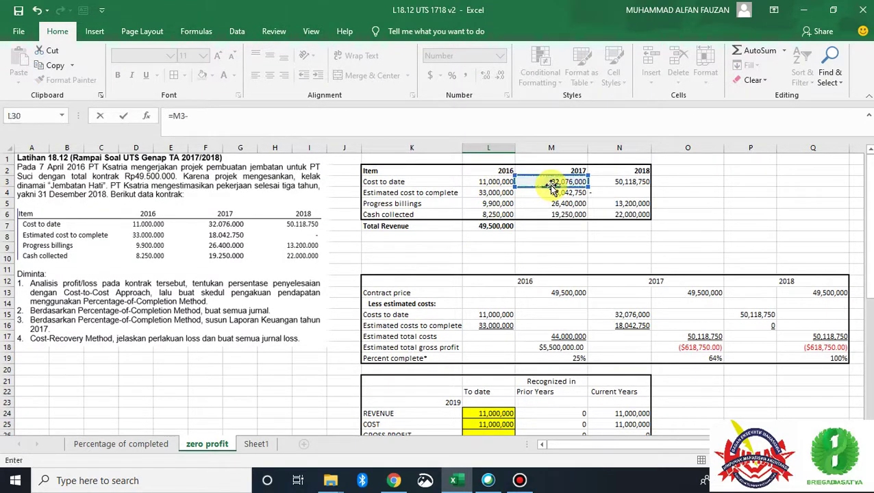
click(490, 182)
key(Return)
key(Return)
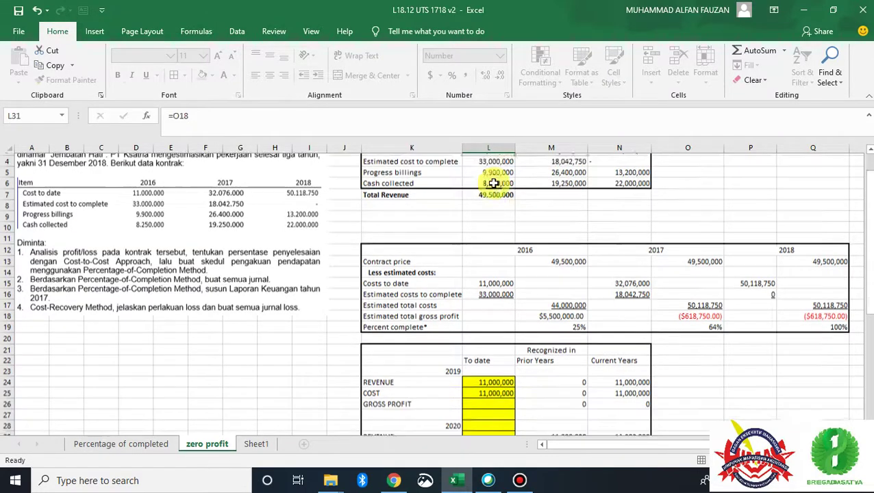
Calculate the 2020 to-date revenue in L29 as the sum of the cost in L30 and the gross profit in L31.
key(Up)
key(Up)
key(Up)
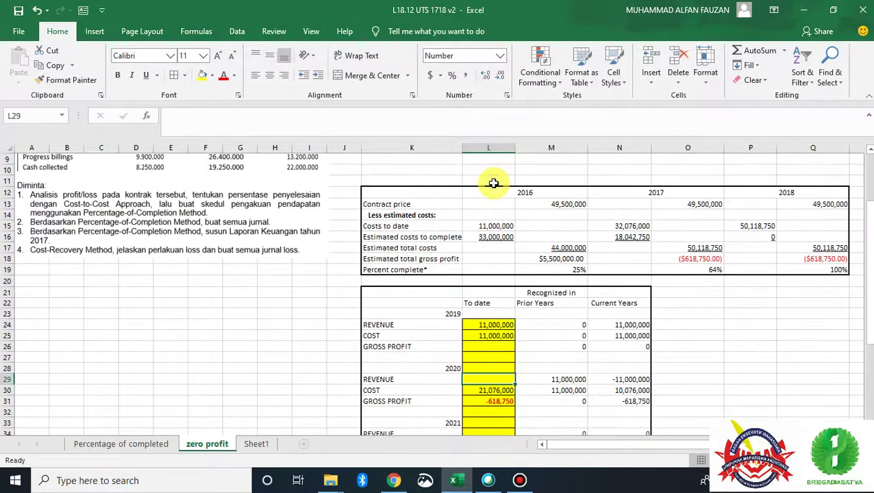
text(=)
key(Down)
key(Down)
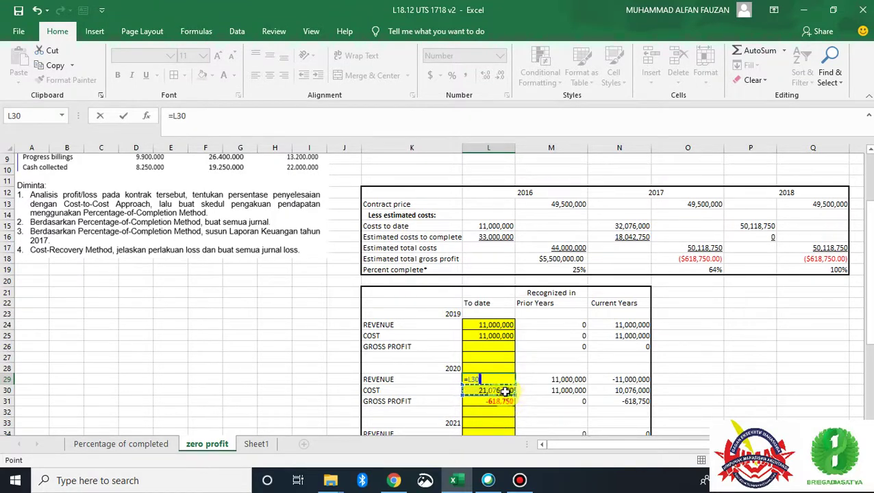
key(Return)
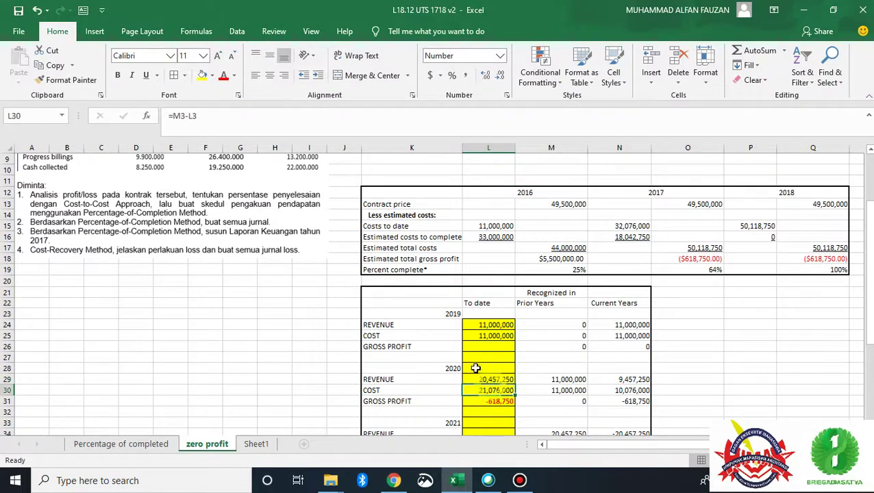
Replace the 2020 to-date cost formula in L30 with a direct link to the 2017 cost to date, =M3.
scroll(464, 323, up, 3)
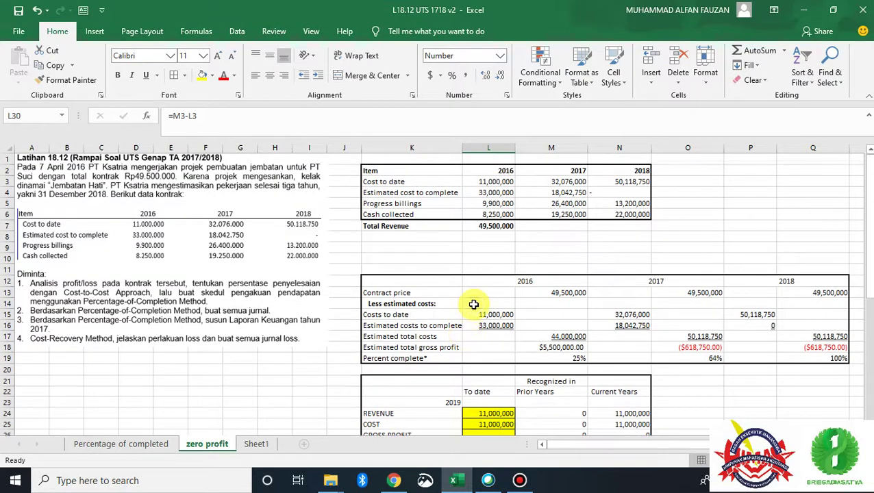
text(=)
scroll(462, 356, up, 2)
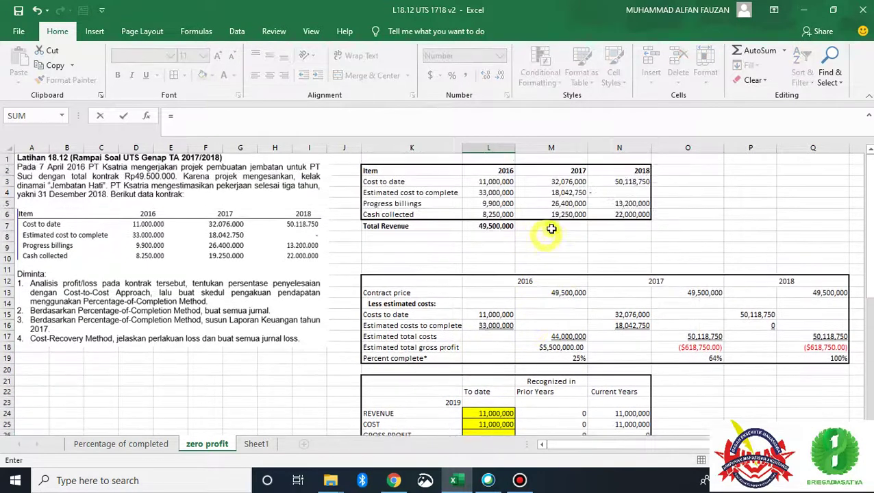
click(561, 183)
key(Return)
key(Return)
key(Return)
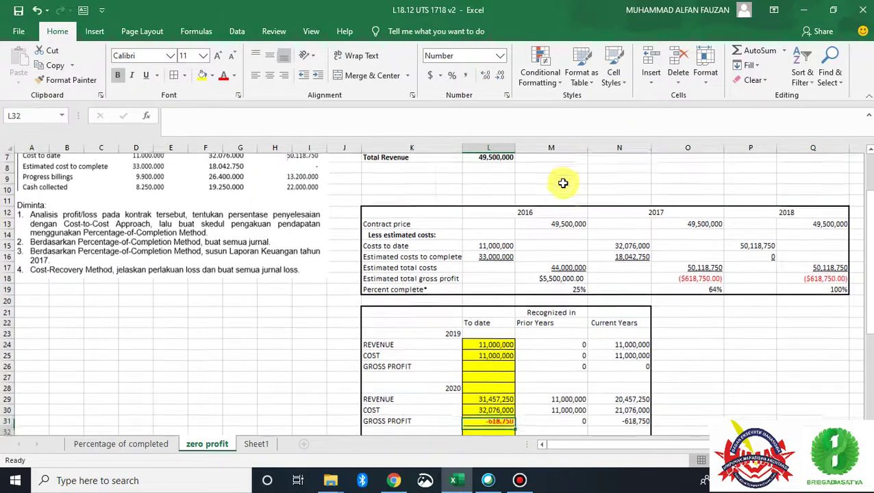
Check the 2020 to-date, prior-year and current-year amounts and look over the 2021 rows of the recognition schedule.
click(489, 380)
click(488, 391)
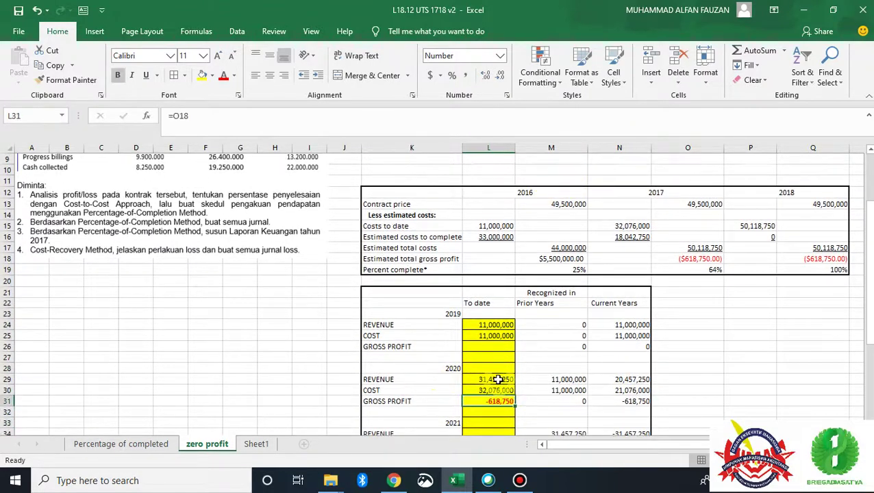
click(488, 402)
click(566, 390)
click(566, 379)
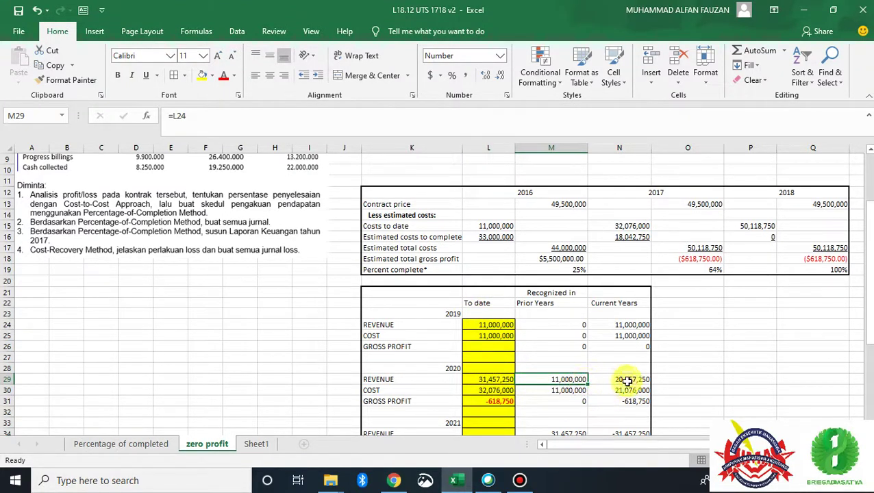
scroll(624, 391, down, 2)
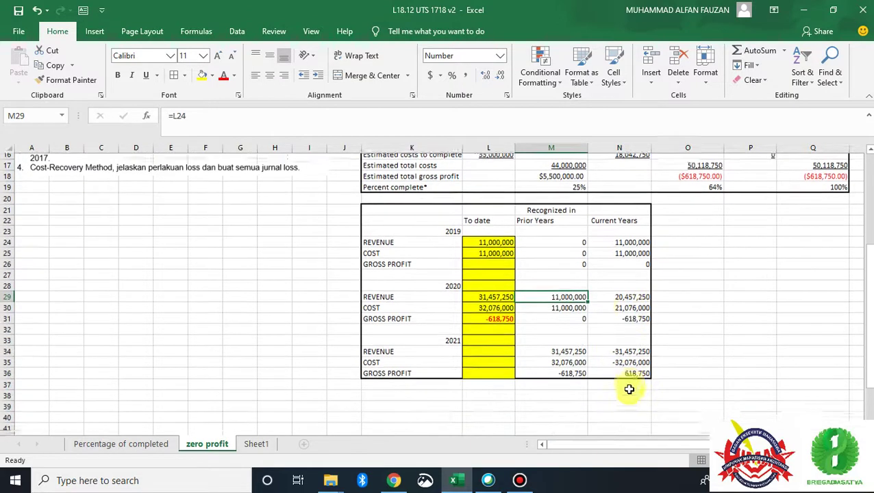
scroll(627, 386, down, 3)
scroll(632, 391, up, 5)
scroll(635, 394, down, 2)
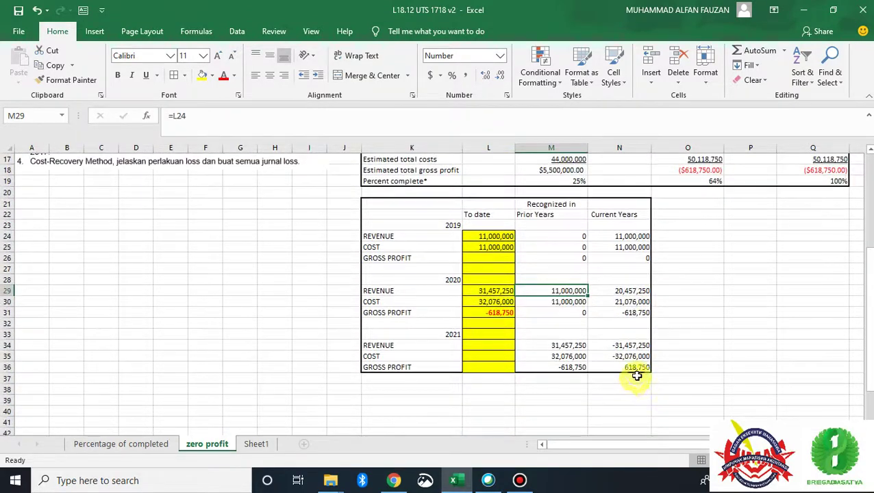
Link the 2021 to-date cost in L35 to the 2018 cost to date in the item table, =N3.
click(627, 368)
click(475, 345)
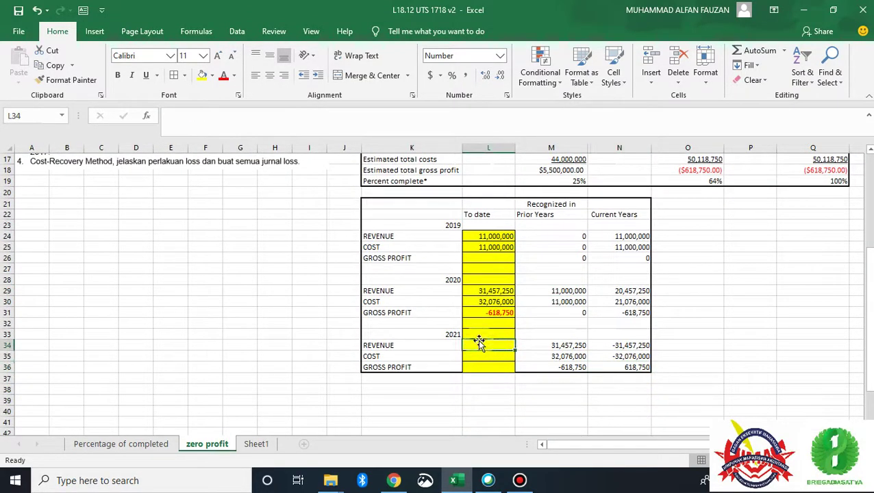
double_click(479, 342)
key(Return)
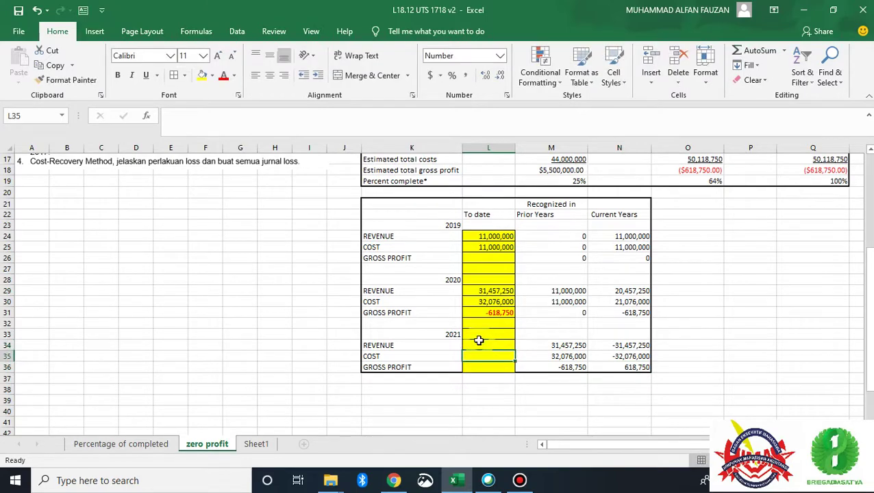
text(=)
scroll(636, 248, up, 5)
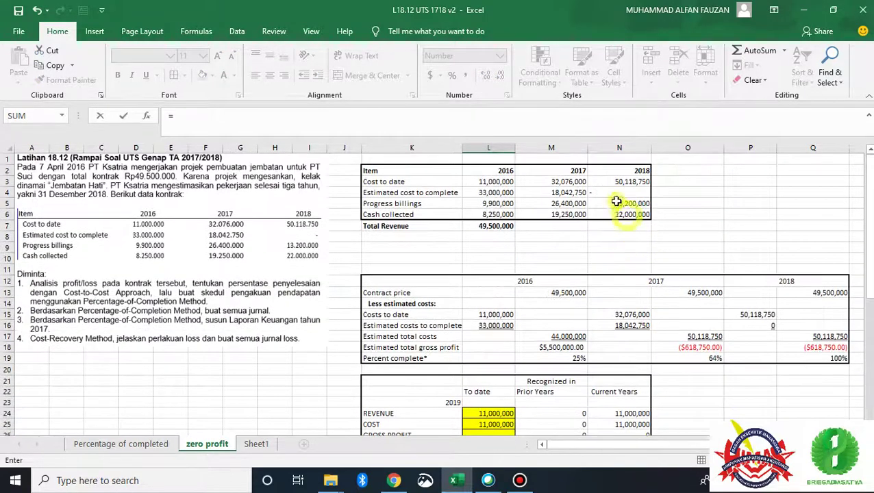
click(616, 181)
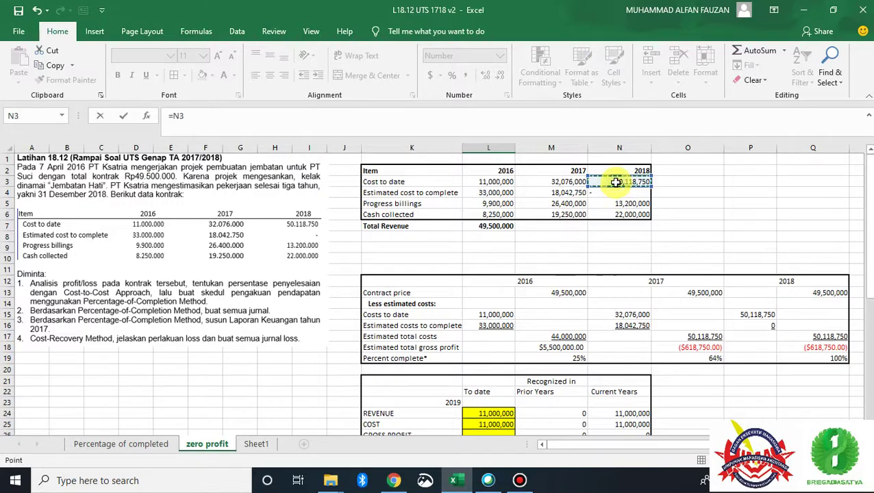
key(ctrl+Return)
Set the 2021 to-date revenue in L34 equal to the cost below it, =L35.
key(Up)
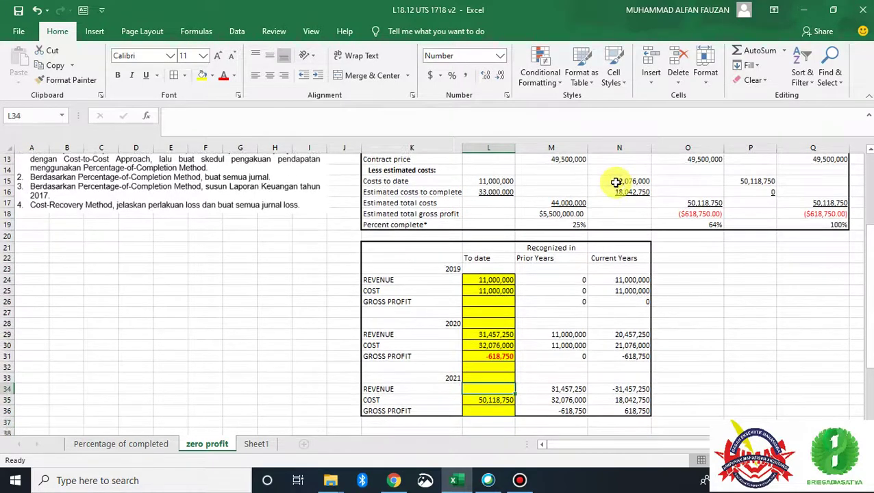
text(=)
key(Down)
key(Return)
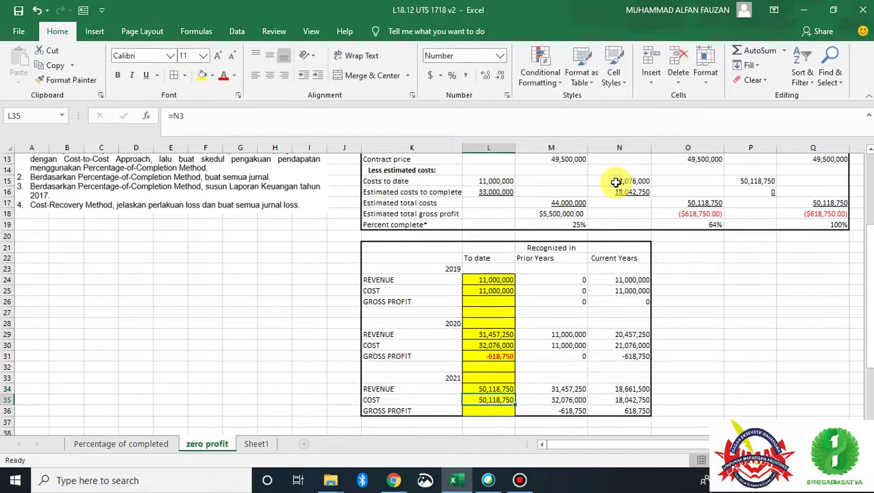
Examine the 2021 prior-year and current-year cost and gross profit cells in the recognition schedule.
key(Right)
key(Right)
key(Down)
key(Left)
key(Left)
key(Left)
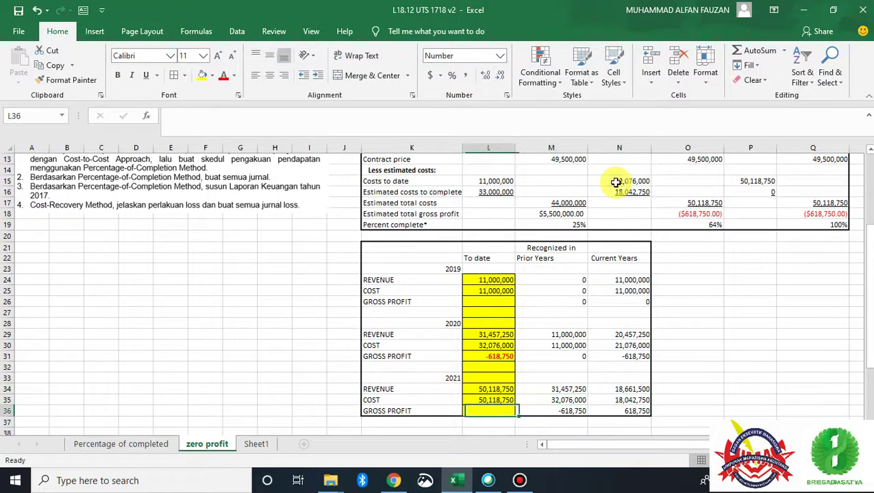
key(Right)
key(Right)
key(Right)
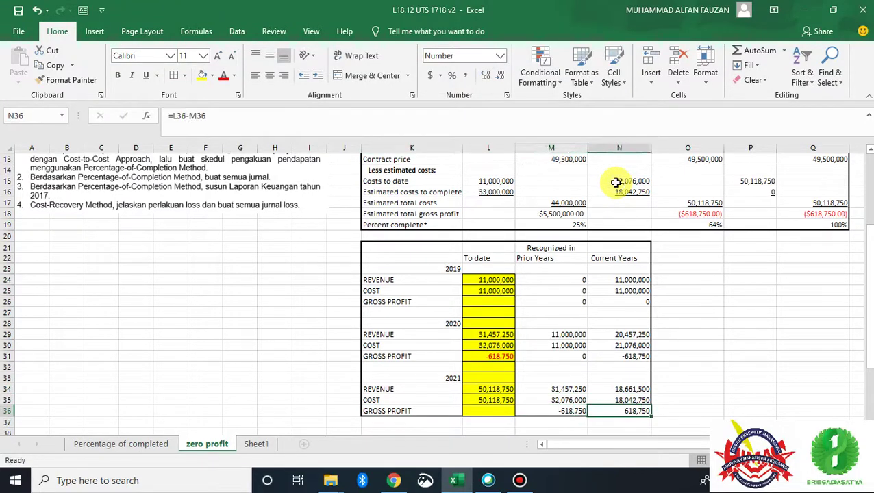
key(Left)
key(Up)
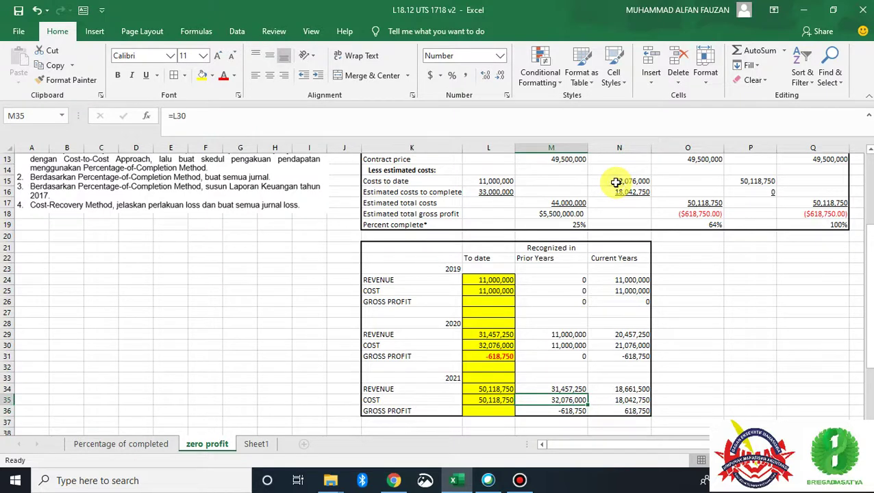
key(Down)
key(Right)
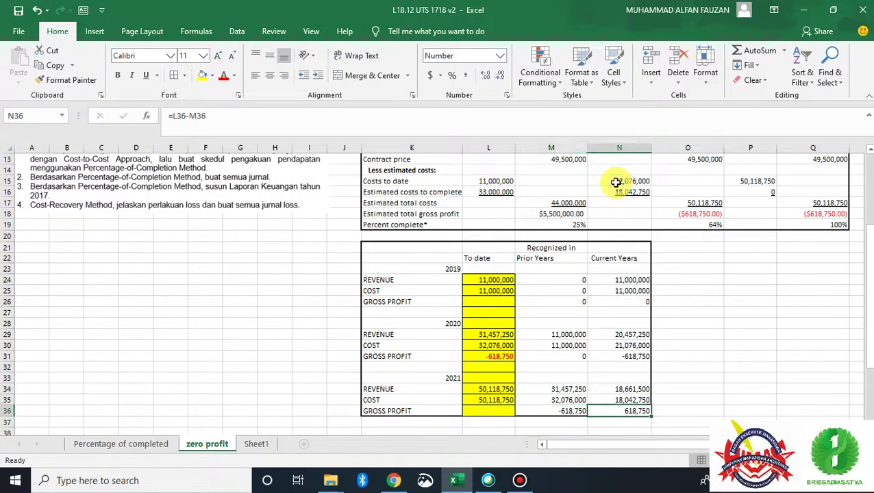
key(Right)
key(Left)
key(Left)
Calculate the 2021 to-date gross profit in L36 as revenue minus cost, using =L34-L35.
key(Left)
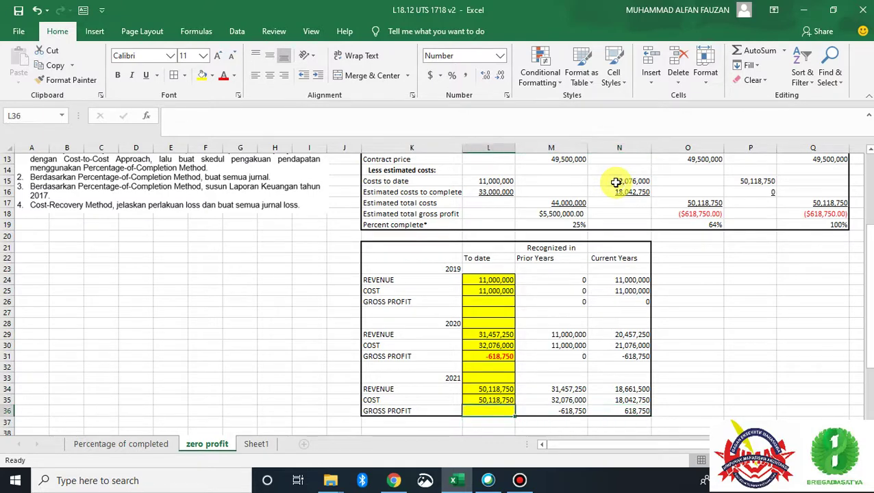
text(=)
key(Up)
key(Up)
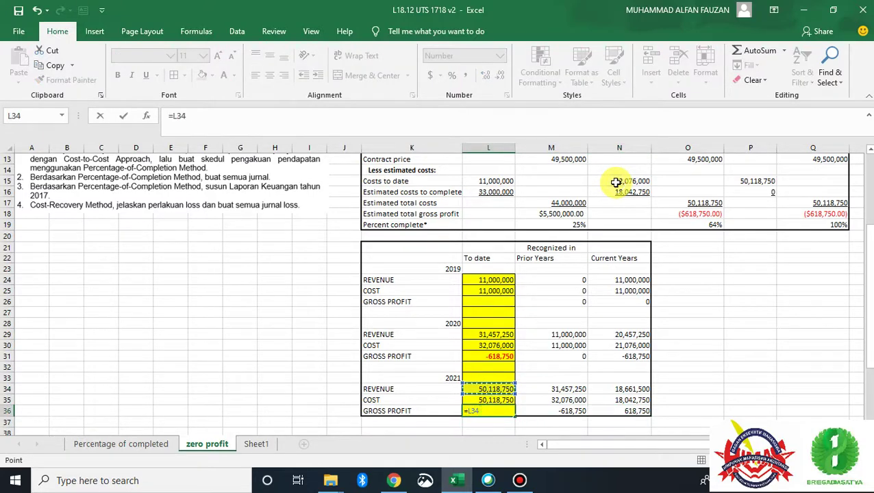
text(-)
key(Up)
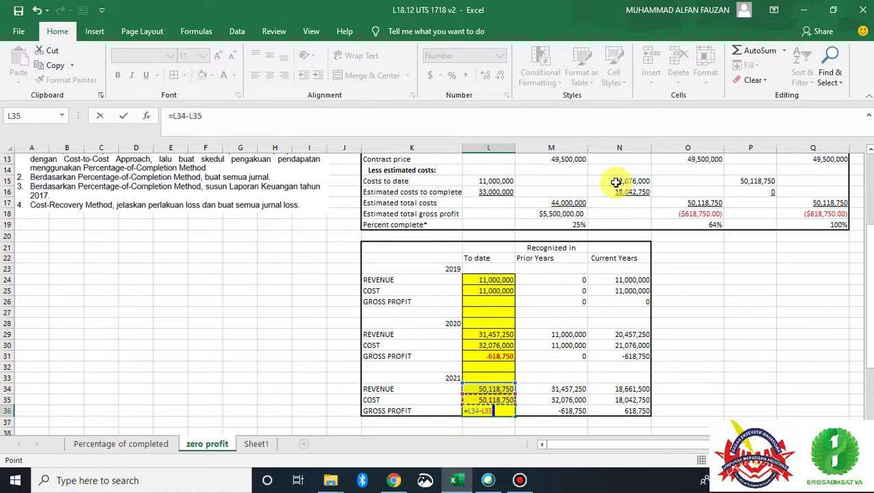
key(Return)
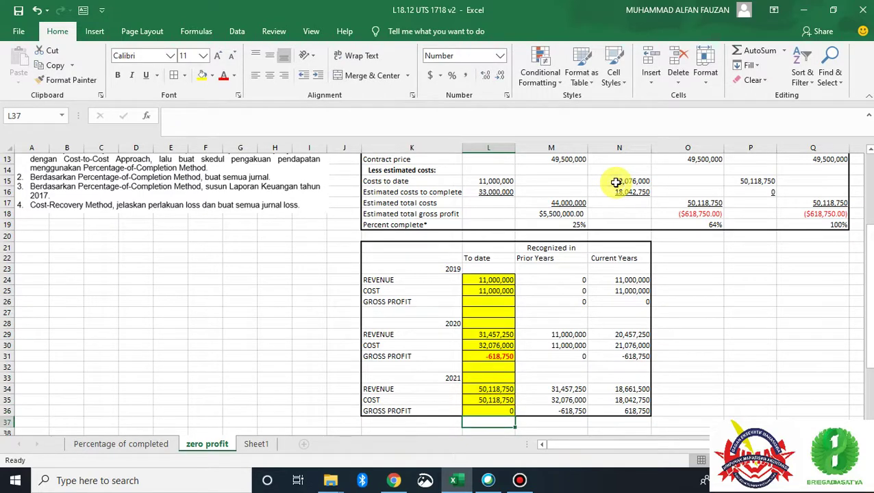
Clear the 2021 to-date revenue formula from L34.
key(Up)
key(Up)
key(Up)
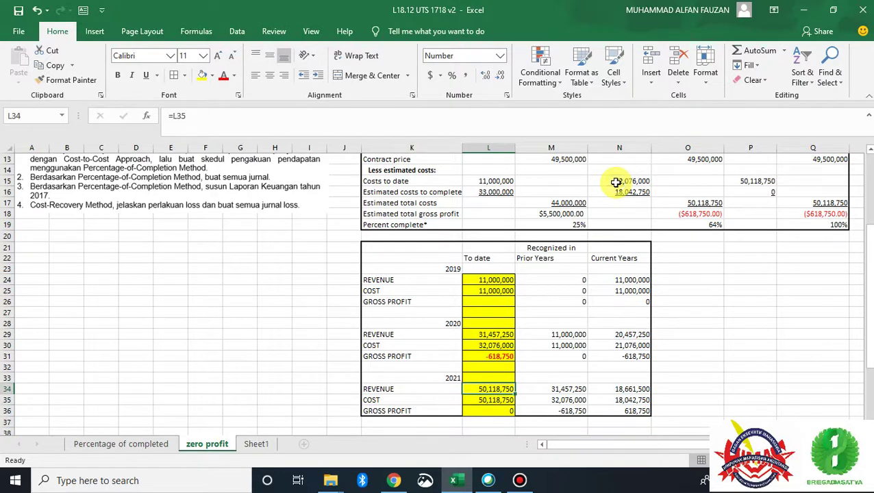
text(=)
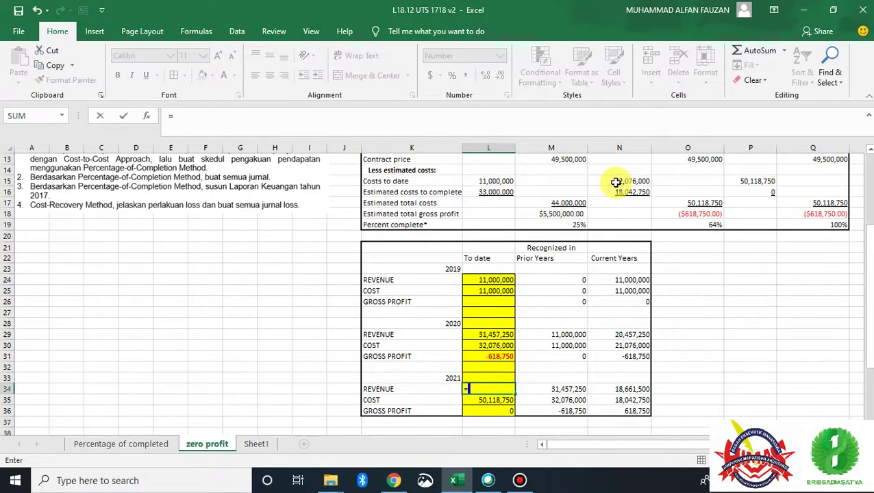
key(BackSpace)
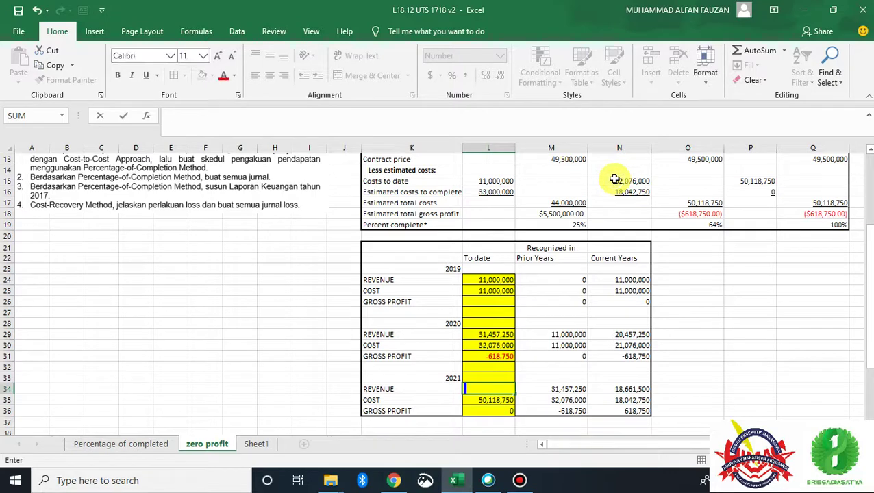
key(Return)
key(Down)
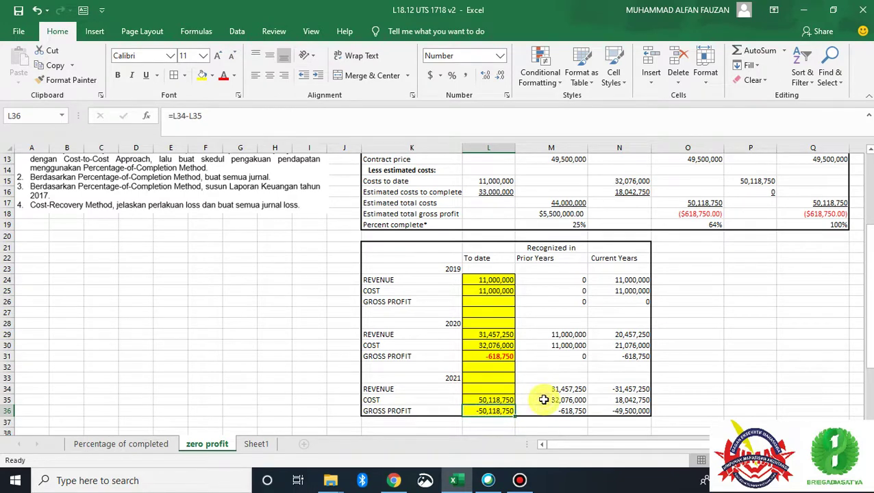
Replace the 2021 to-date gross profit formula in L36 with the negated 2018 estimated total gross profit, -Q18.
text(-)
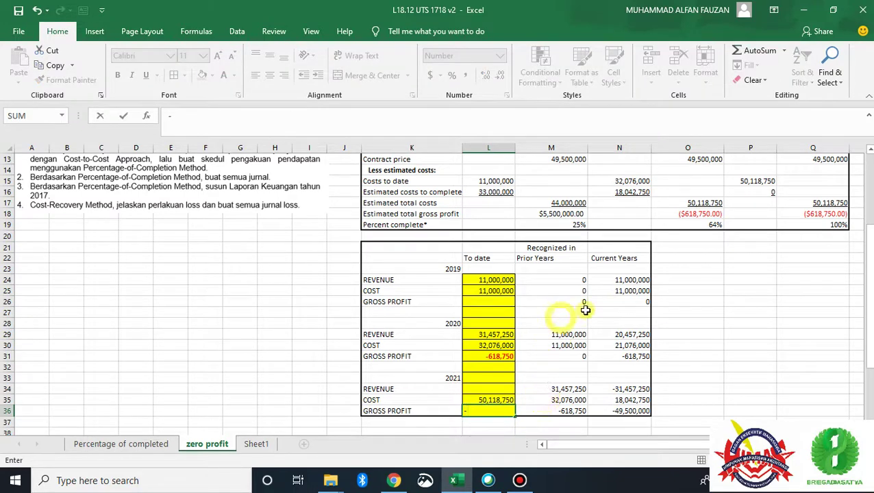
click(819, 213)
scroll(818, 213, up, 3)
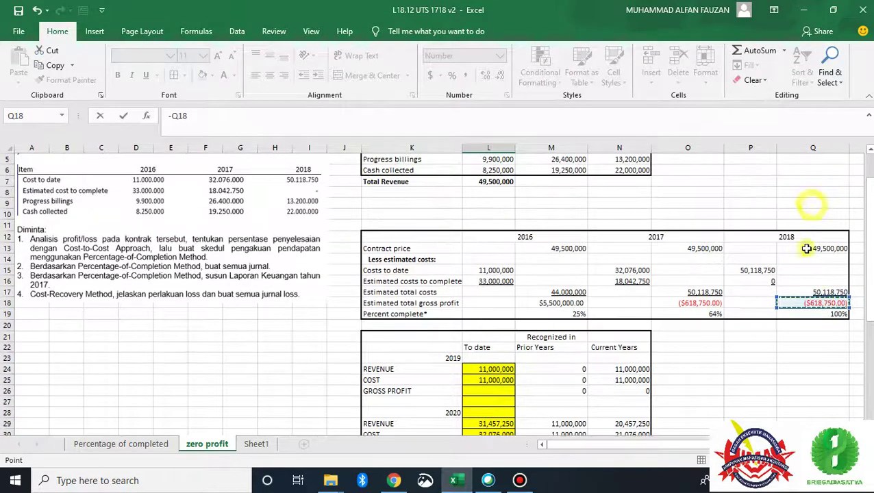
scroll(801, 280, down, 3)
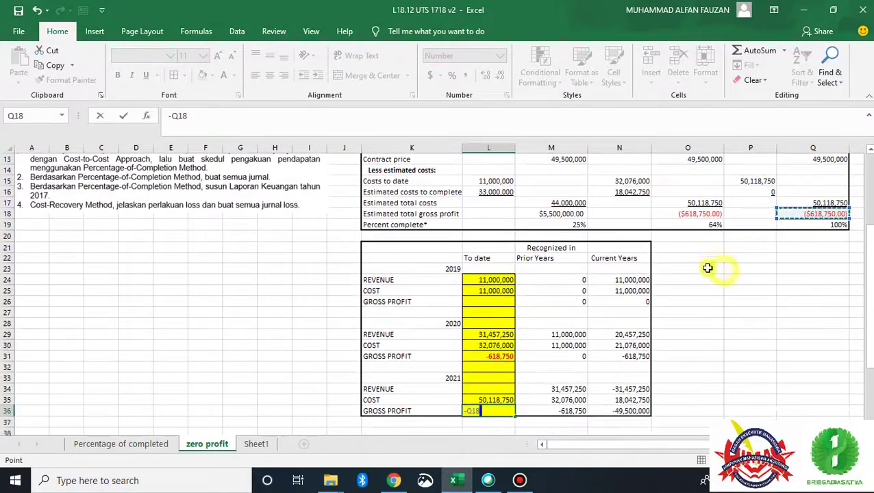
key(Return)
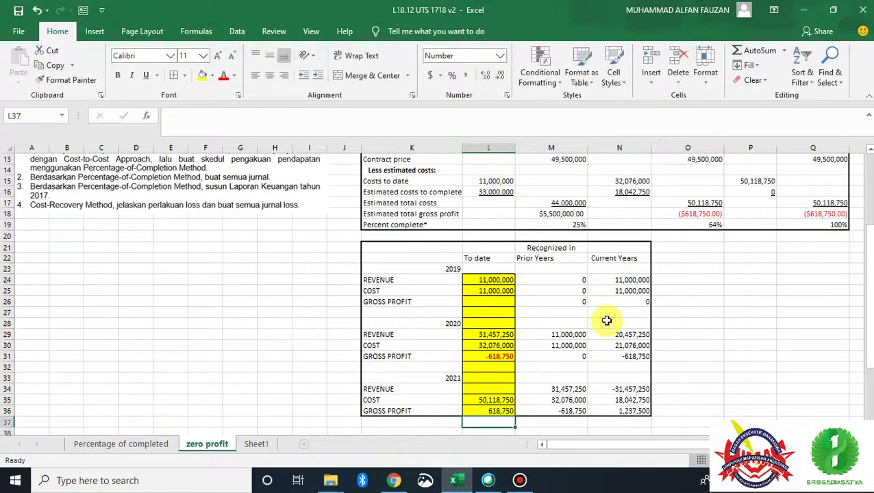
Link the 2021 to-date cost in L35 to the 2018 costs to date in the estimate table, =P15.
key(Up)
key(Up)
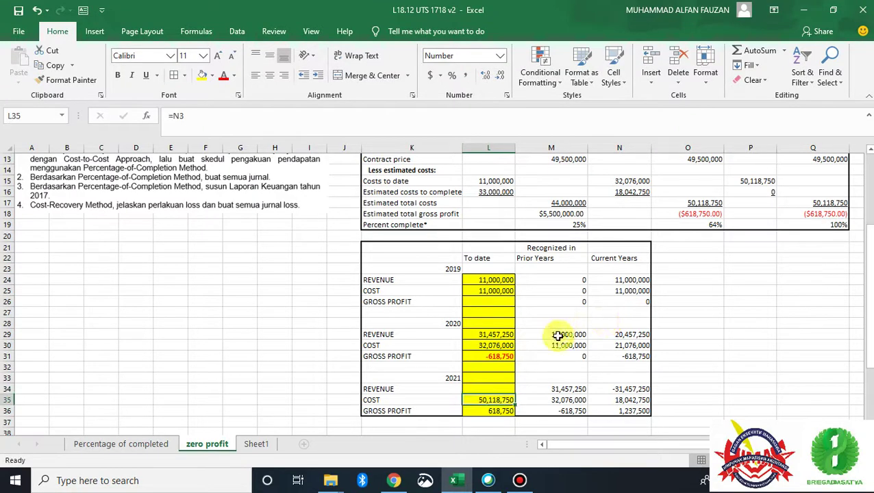
text(=)
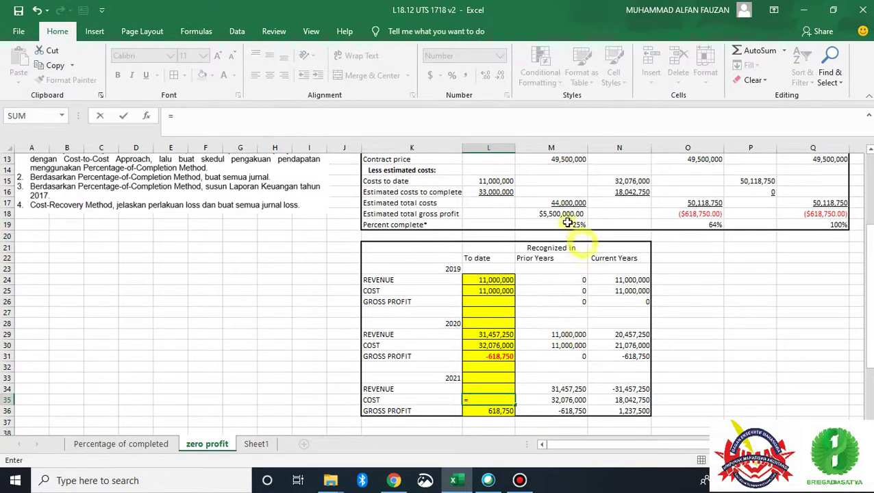
click(748, 179)
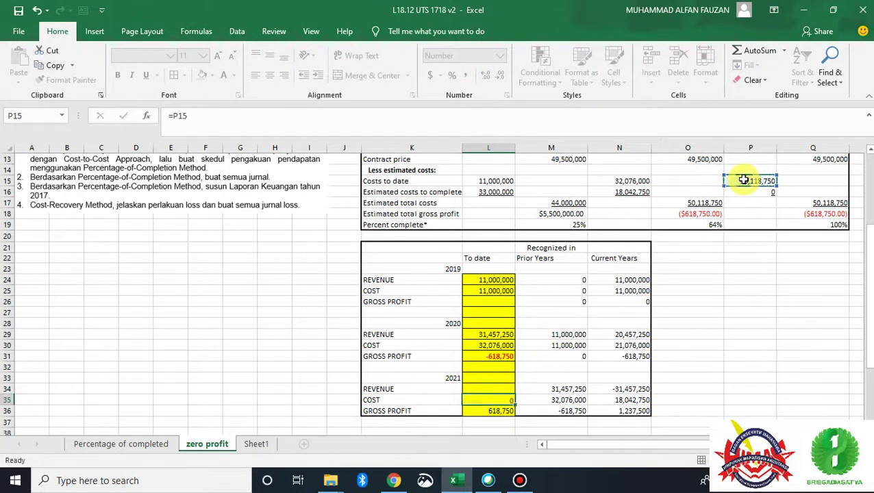
key(Return)
key(Up)
key(Up)
text(=)
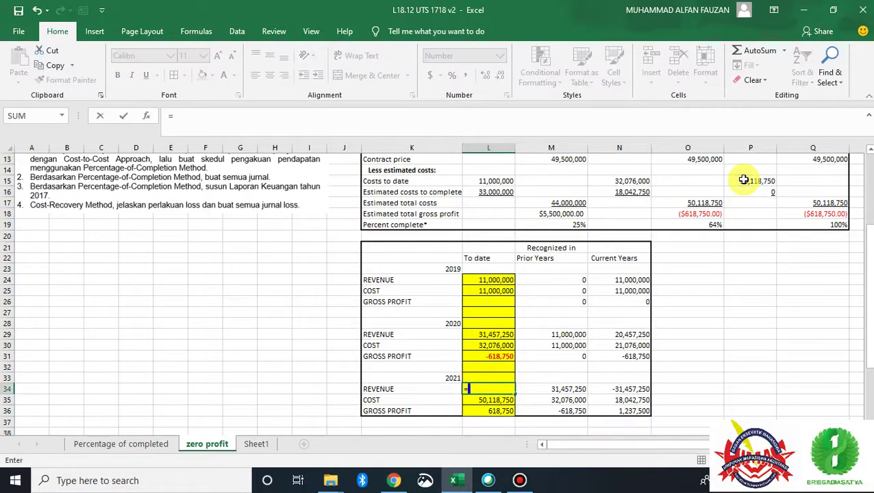
key(Escape)
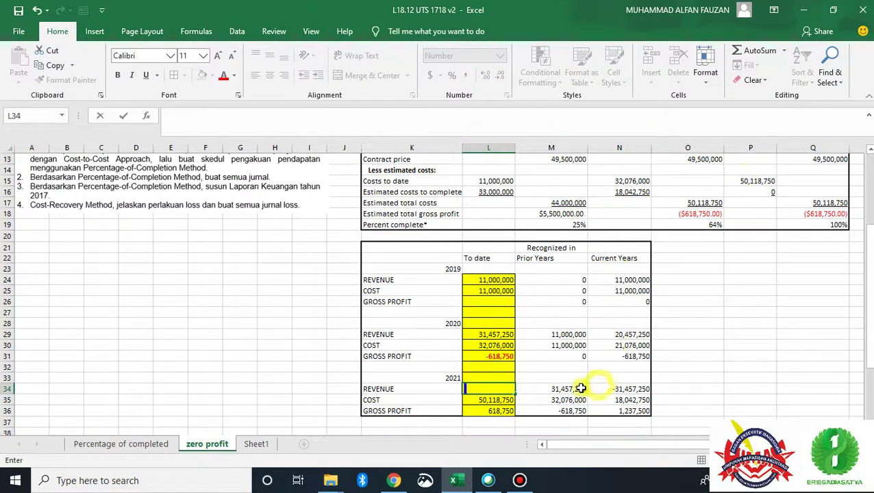
Remove the minus sign from the 2021 to-date gross profit formula in L36, making it =Q18.
click(474, 411)
click(178, 116)
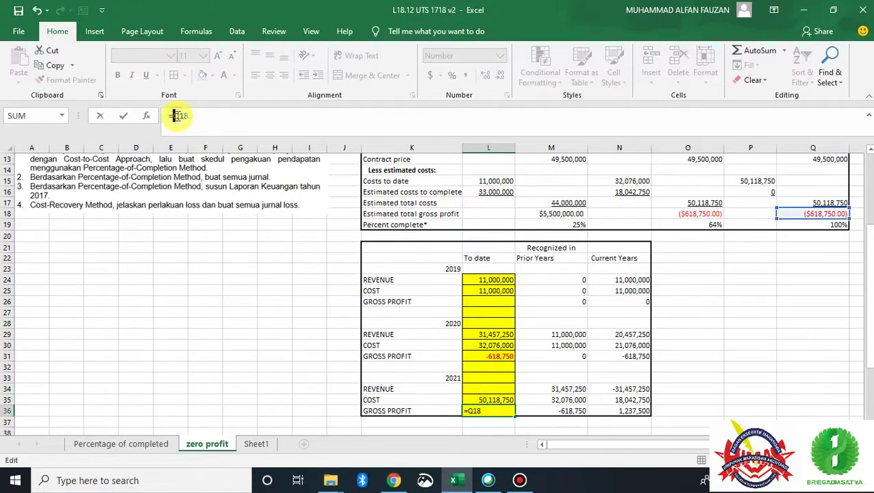
key(Escape)
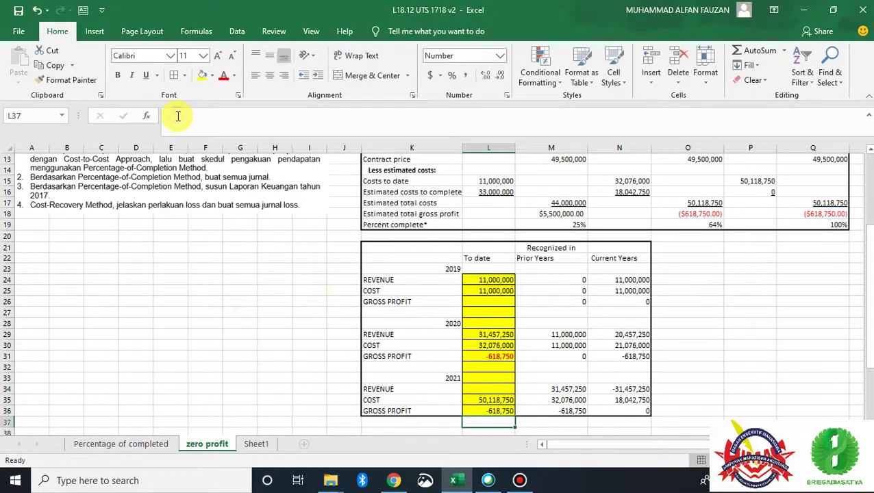
Link the 2021 to-date revenue in L34 to the 2018 contract price, =Q13.
click(492, 400)
click(492, 389)
text(=)
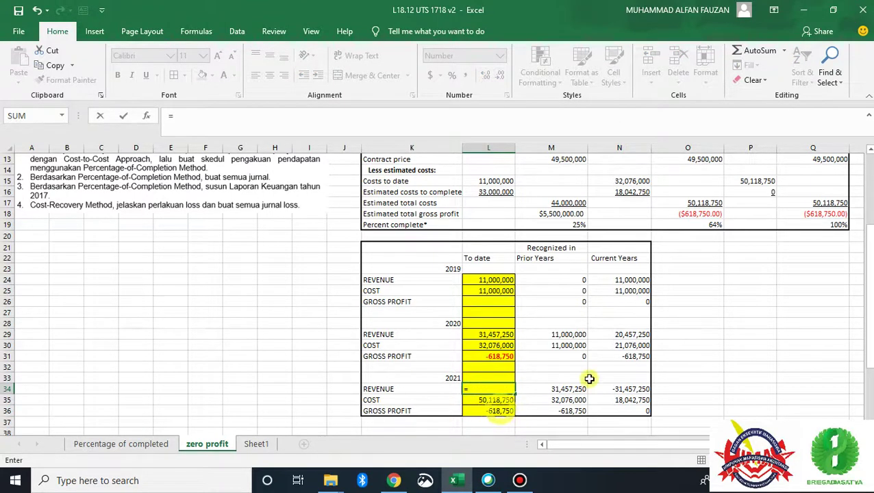
click(826, 161)
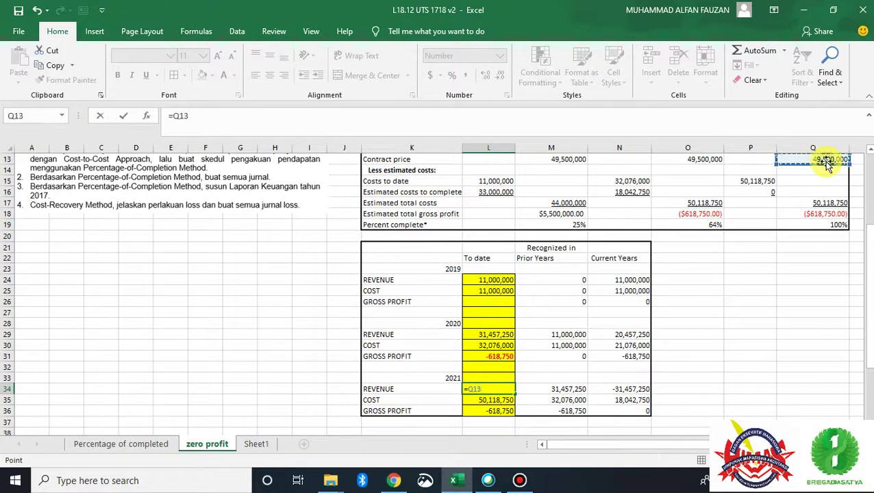
key(Return)
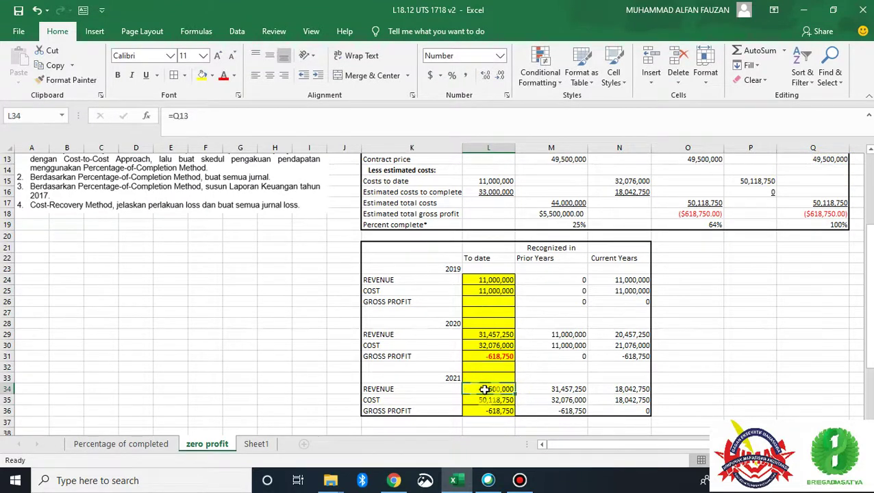
Format the 2021 to-date gross profit in L36 as bold red text, matching the 2020 gross profit in L31.
click(486, 400)
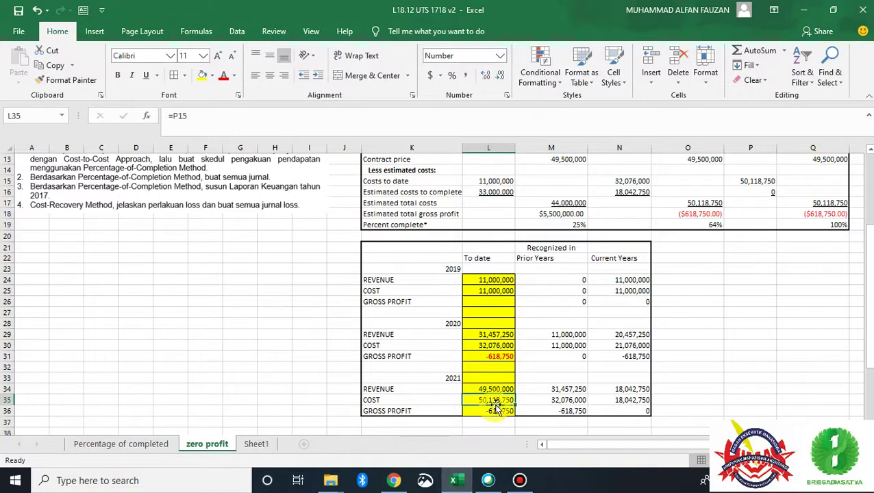
click(491, 409)
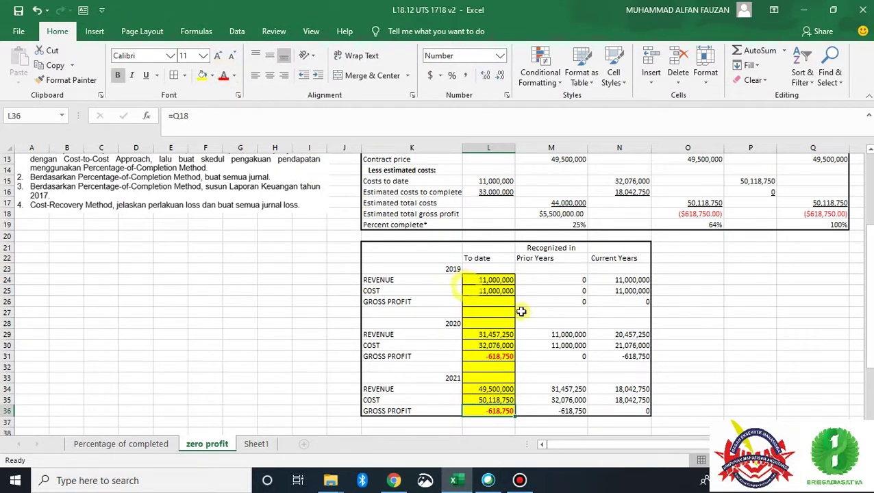
scroll(552, 335, up, 4)
scroll(555, 336, down, 4)
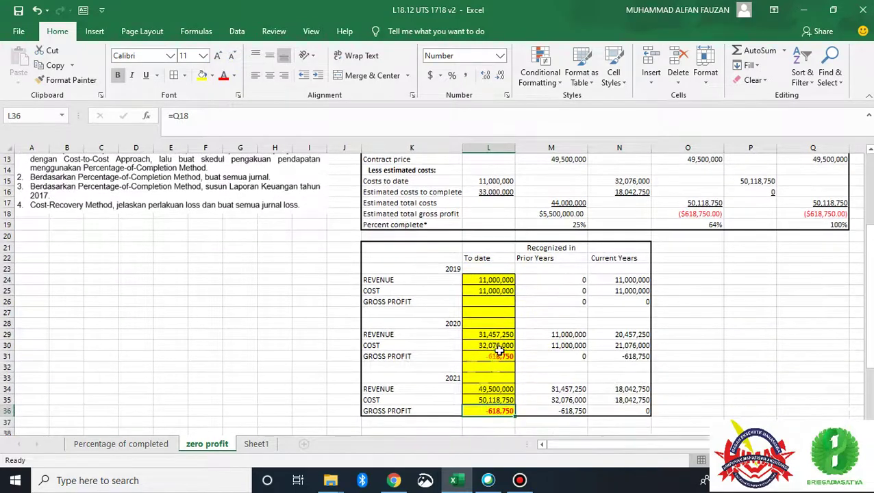
scroll(483, 301, up, 3)
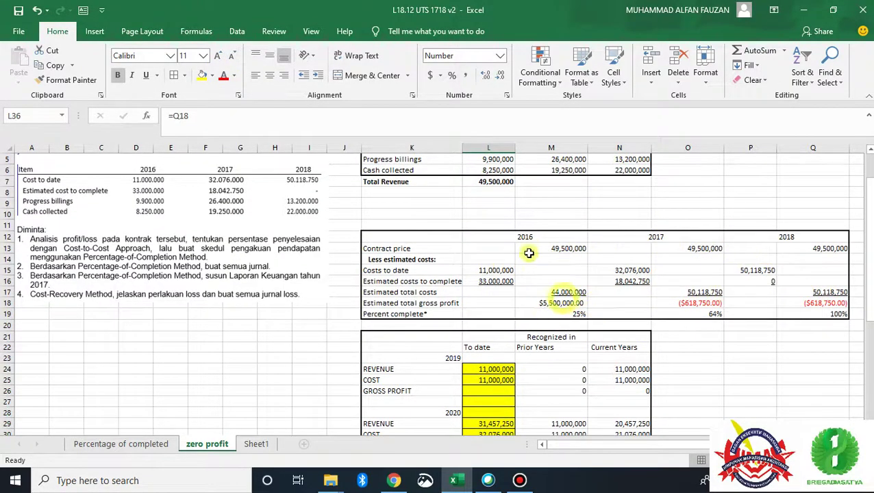
scroll(485, 301, up, 2)
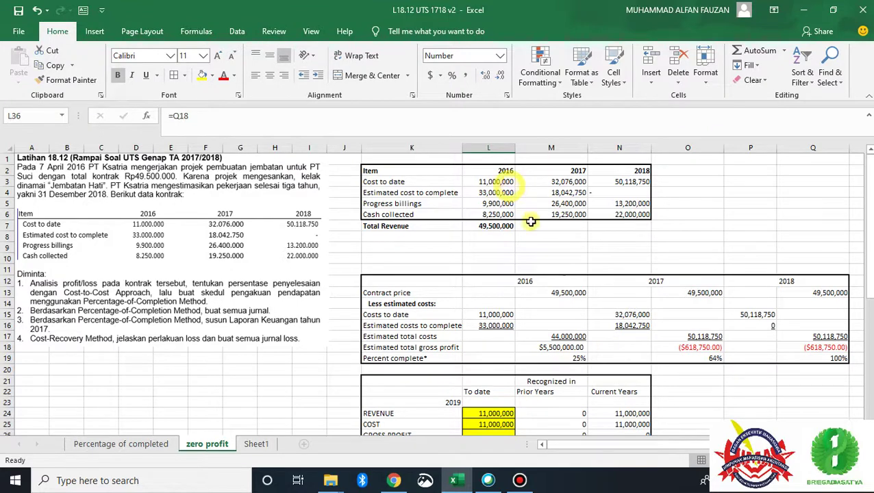
scroll(531, 221, down, 3)
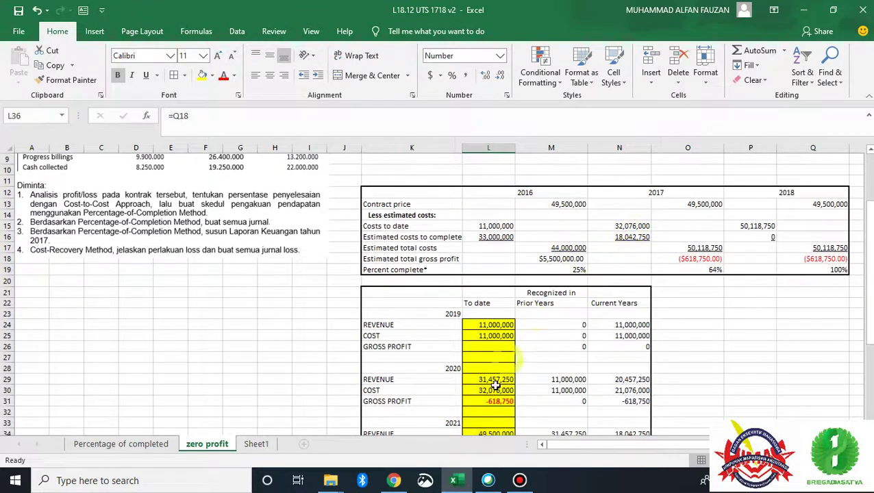
scroll(550, 296, down, 3)
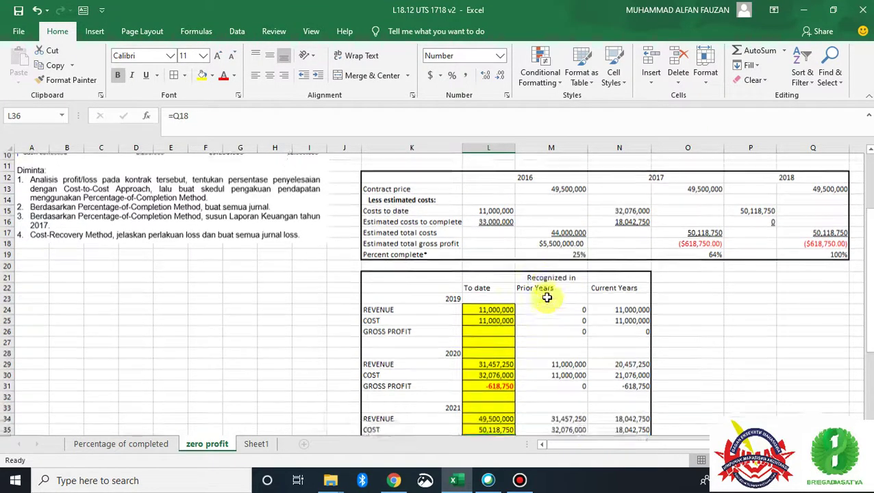
click(620, 366)
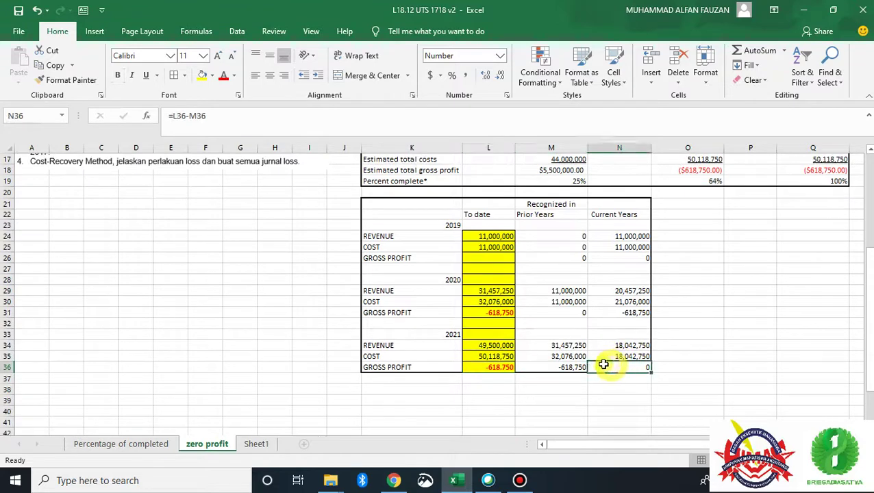
click(500, 324)
Make the 2020 current-year gross profit in N31 bold.
click(628, 311)
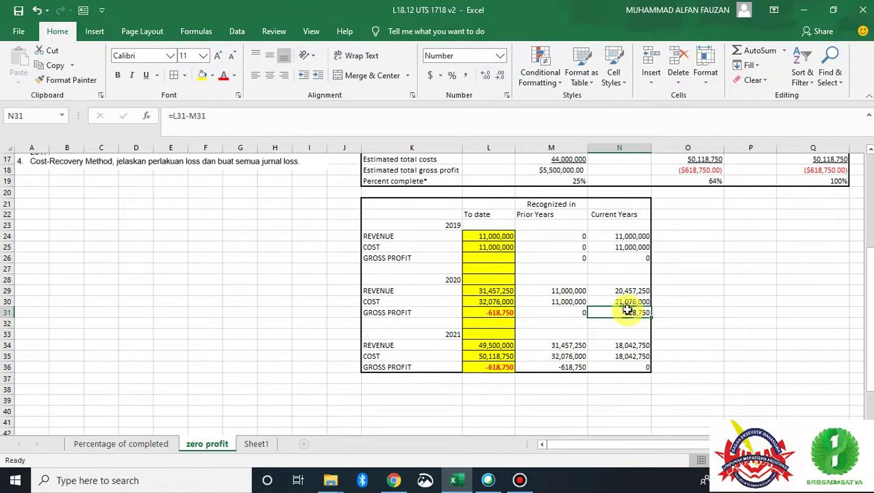
click(637, 256)
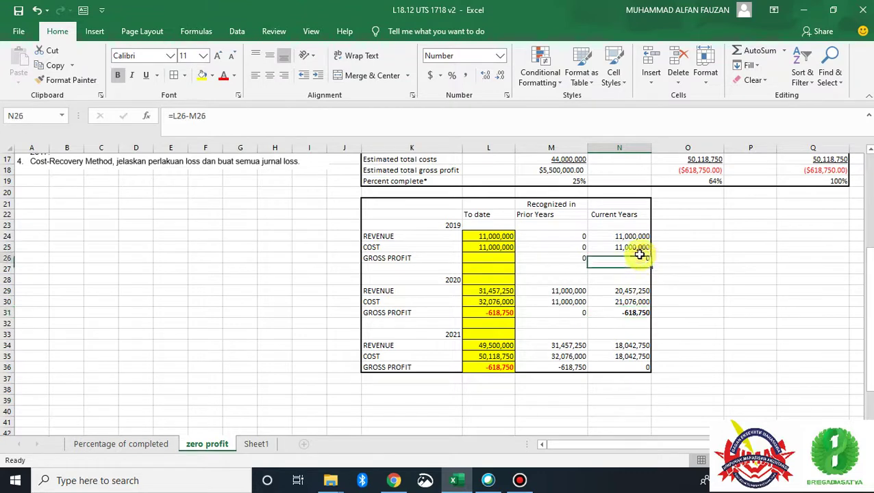
click(624, 315)
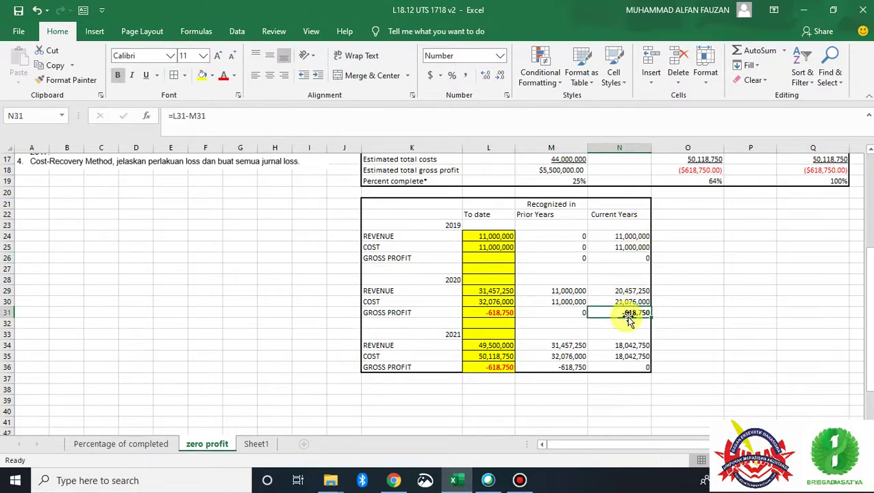
click(632, 366)
In the 2016 revenue recognition journal, link the Construction Expenses debit in U25 to the 2019 current-year revenue, =N24.
drag(657, 442, 663, 444)
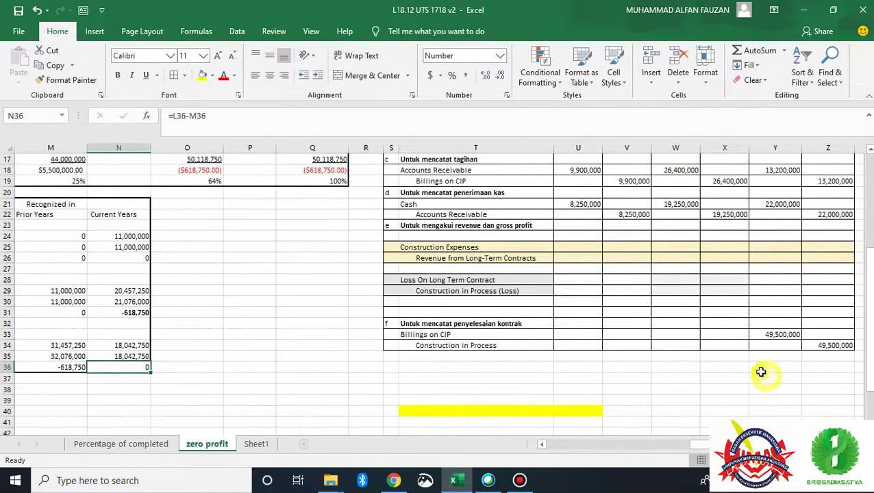
scroll(747, 348, up, 5)
scroll(624, 341, down, 4)
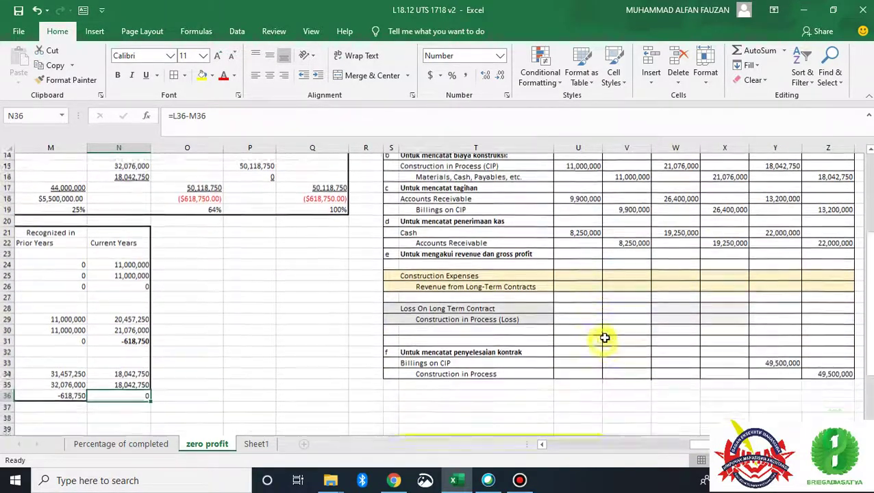
scroll(633, 315, up, 2)
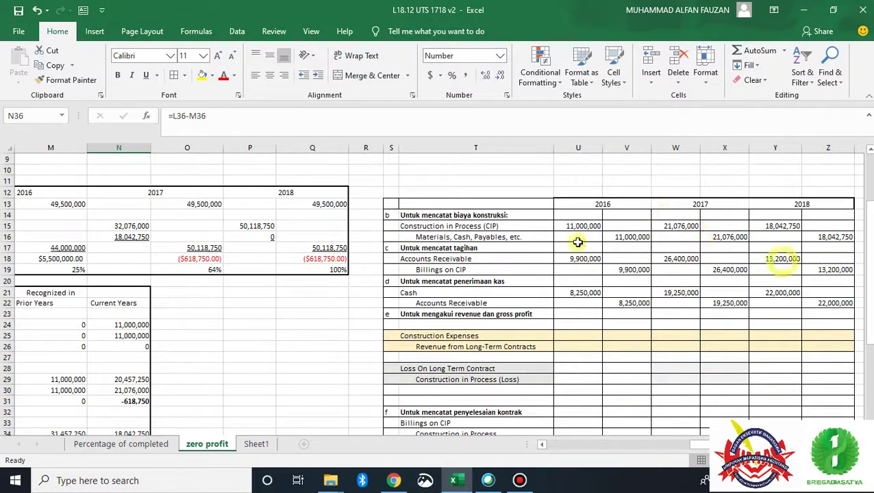
click(578, 334)
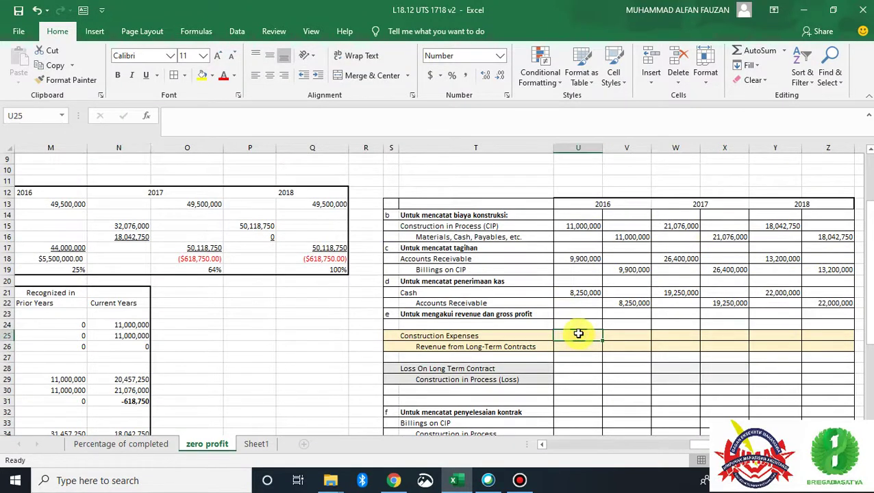
text(=)
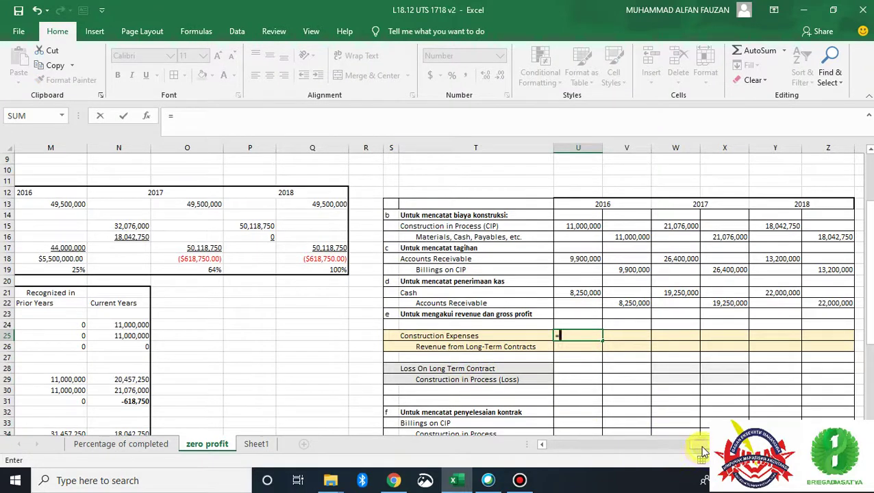
drag(703, 447, 483, 365)
scroll(466, 359, down, 3)
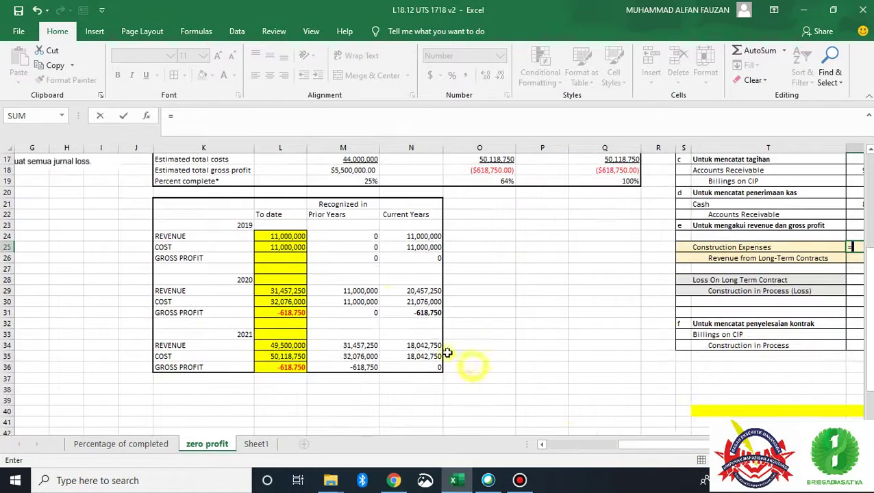
click(421, 235)
key(Return)
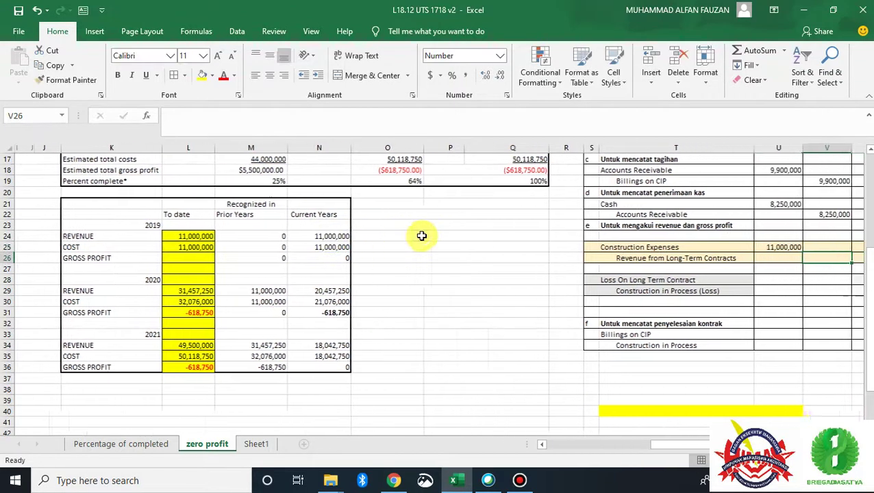
Set the 2016 Revenue from Long-Term Contracts credit in V26 equal to the Construction Expenses debit, =U25.
key(Right)
text(=)
key(Up)
key(Left)
key(Return)
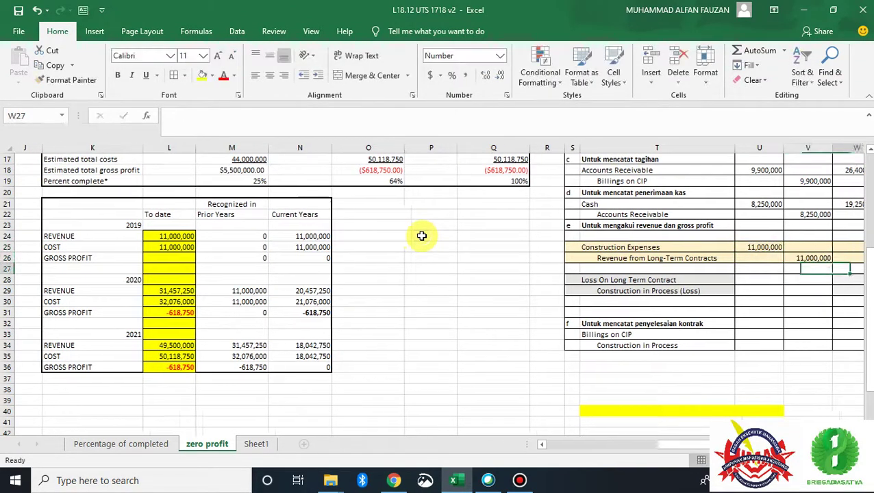
Link the 2017 Construction Expenses debit in W25 and Revenue from Long-Term Contracts credit in X26 to the 2020 current-year cost, =N30.
key(Right)
key(Up)
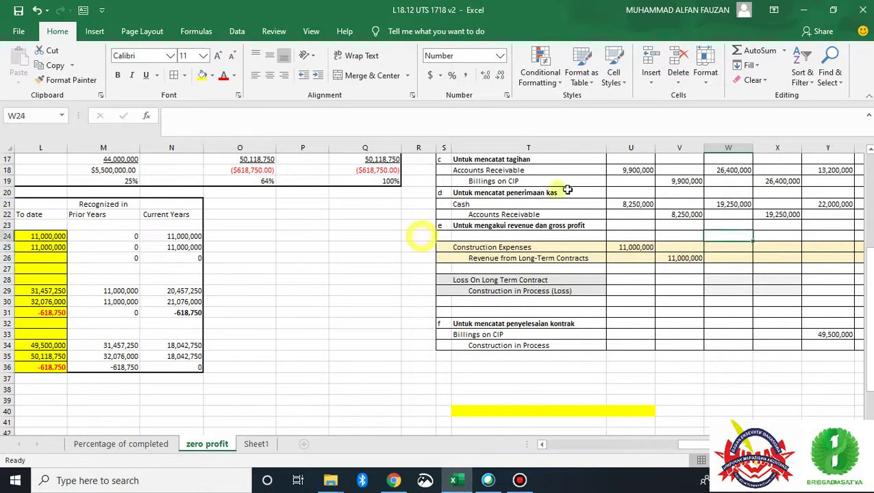
scroll(603, 195, up, 3)
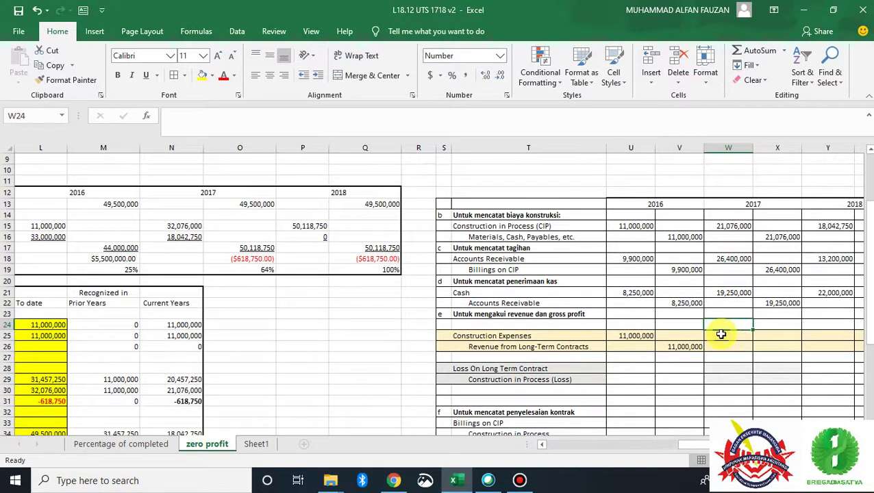
text(=)
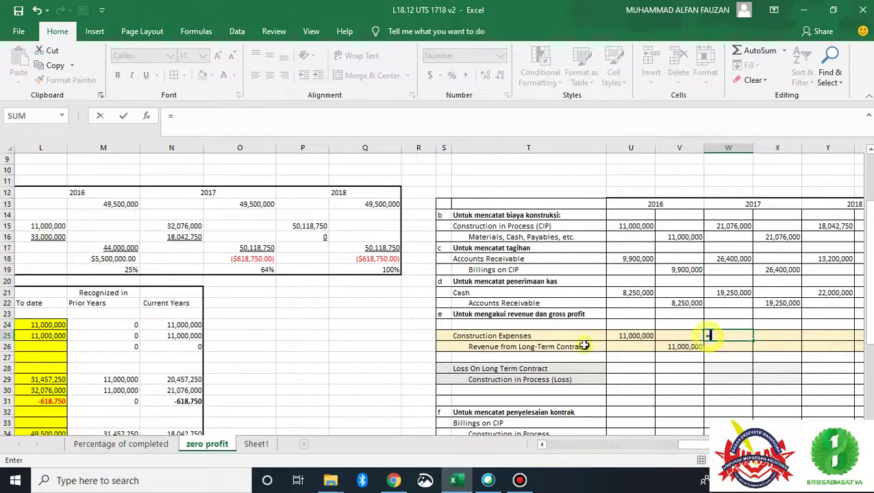
click(177, 390)
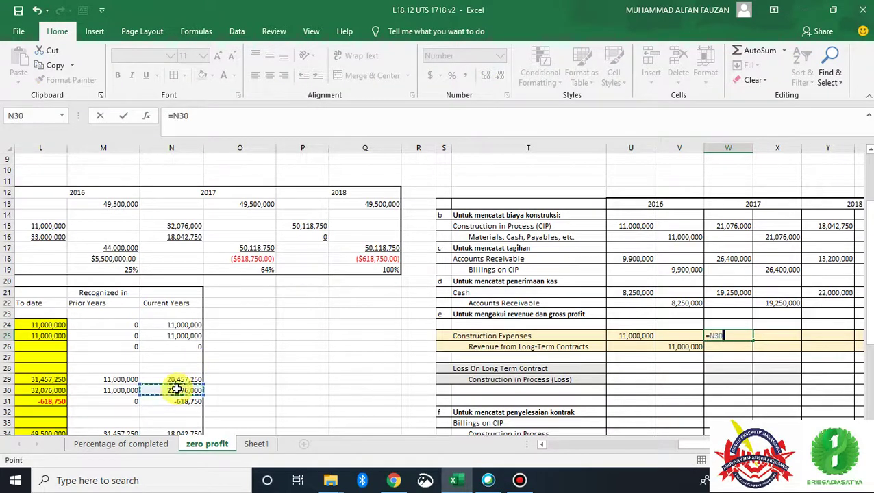
key(Return)
key(Right)
text(=)
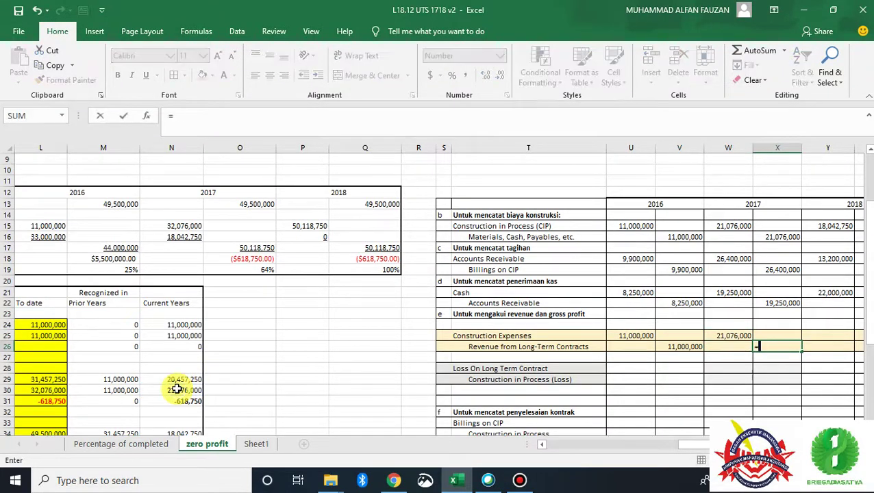
click(177, 390)
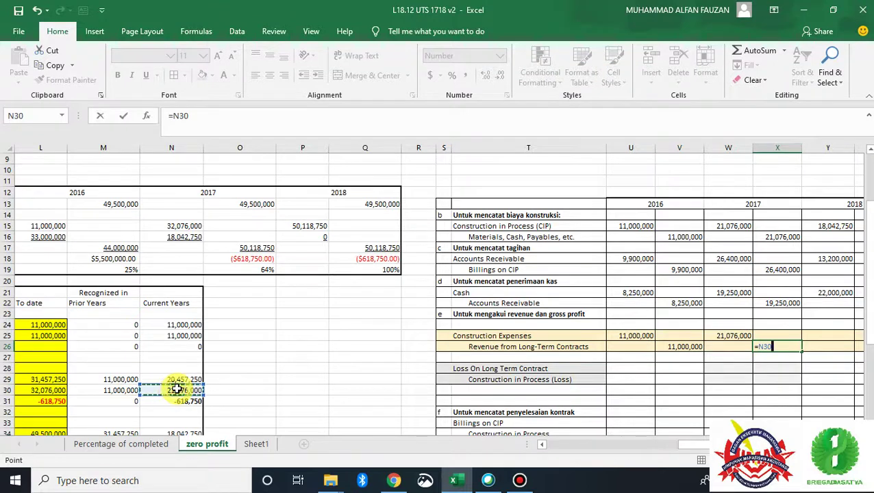
key(Return)
Enter the 2017 Loss On Long Term Contract debit in W28 as the negated 2020 current-year gross profit, =-N31.
key(Down)
key(Down)
key(Left)
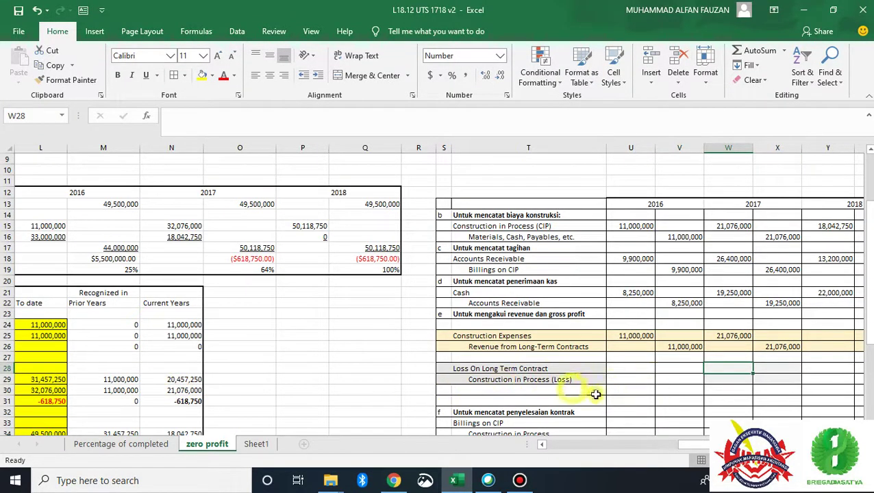
text(=)
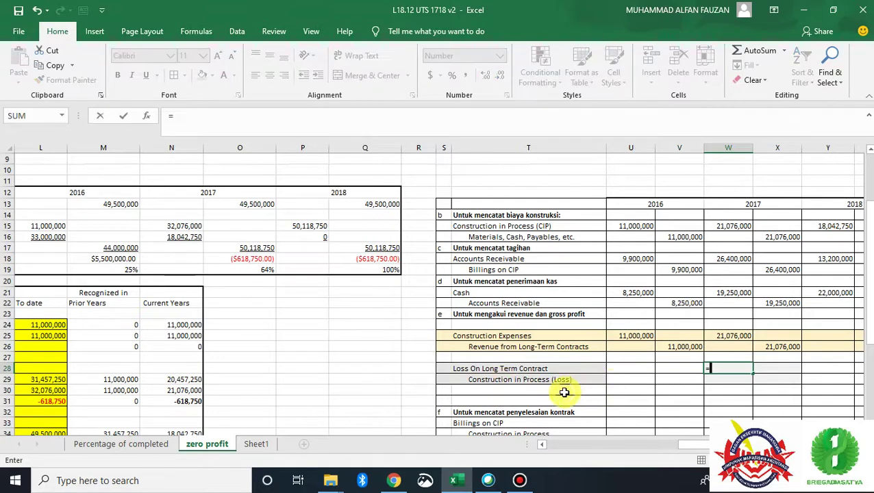
text(-)
click(184, 403)
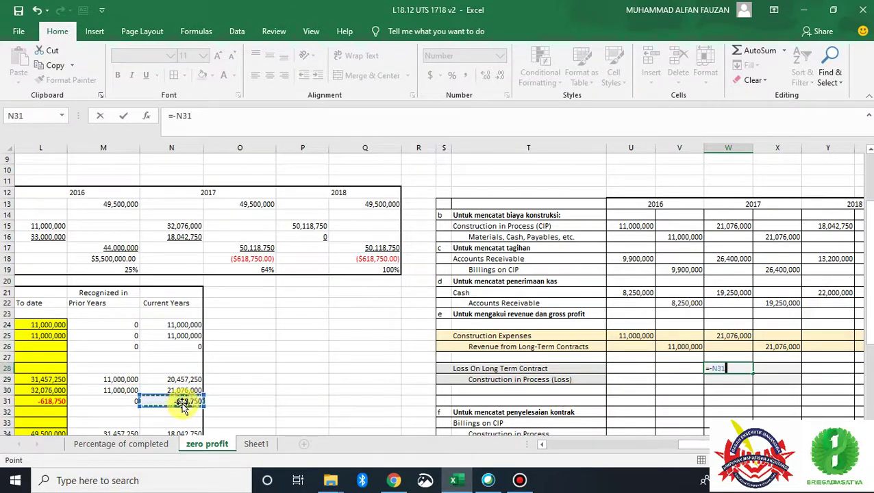
key(Return)
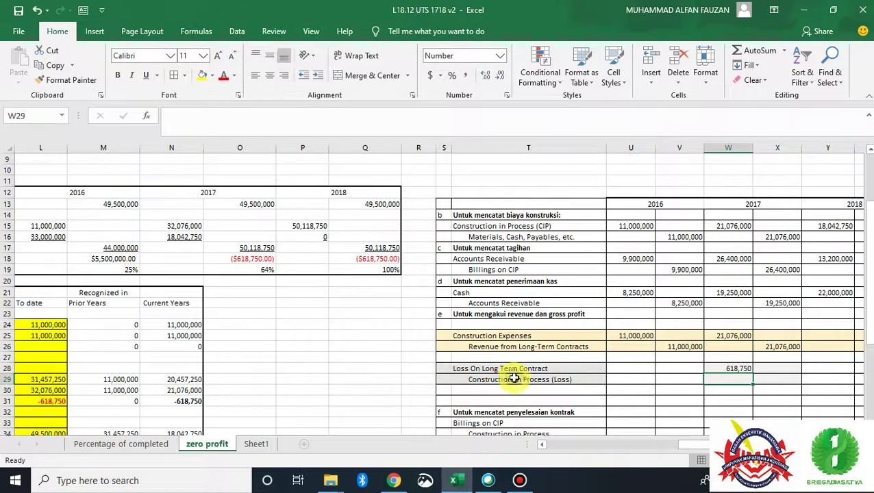
Set the 2017 Construction in Process (Loss) credit in X29 equal to the loss debit, =W28.
click(757, 377)
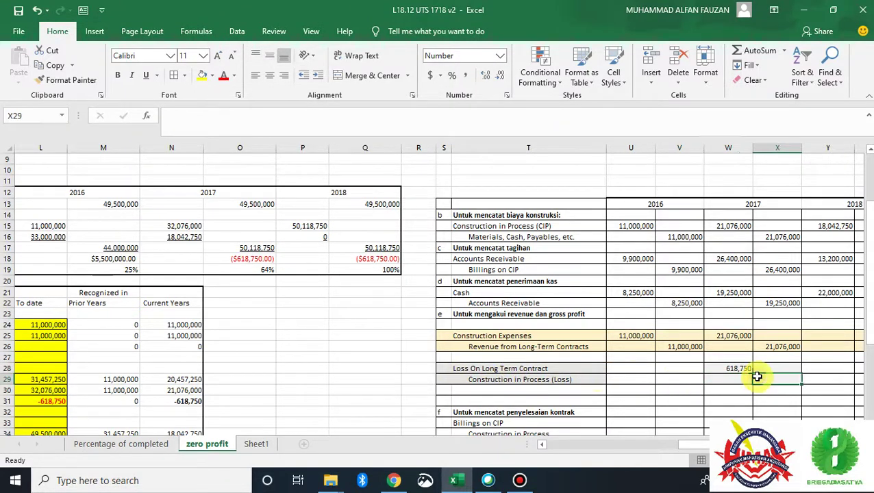
text(=)
click(732, 370)
key(Return)
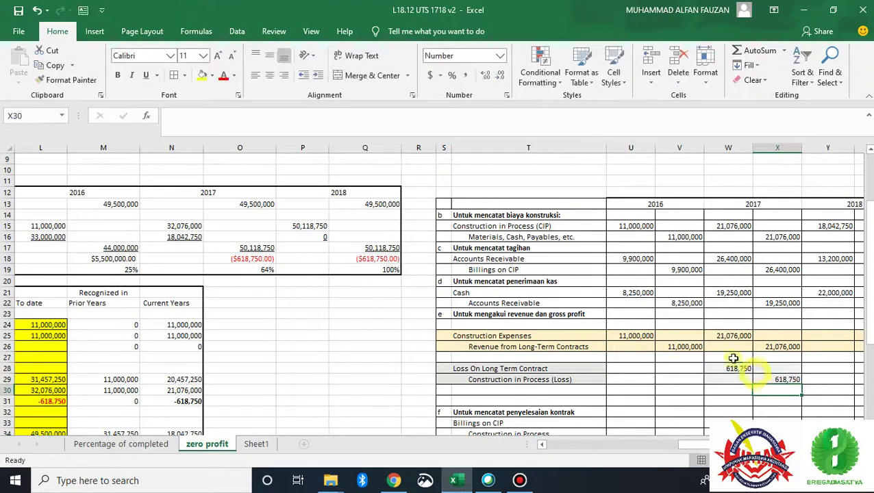
Link the 2018 Construction Expenses debit in Y25 to the 2021 current-year revenue, =N34.
scroll(696, 390, down, 3)
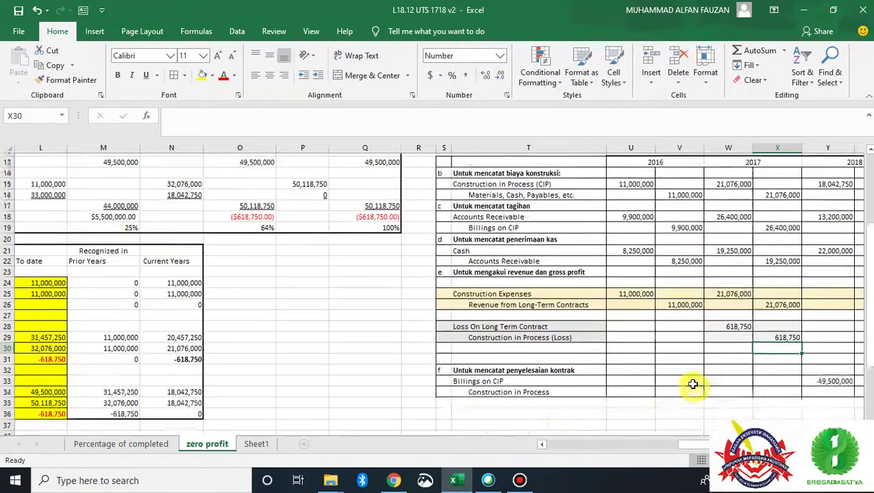
scroll(828, 342, up, 3)
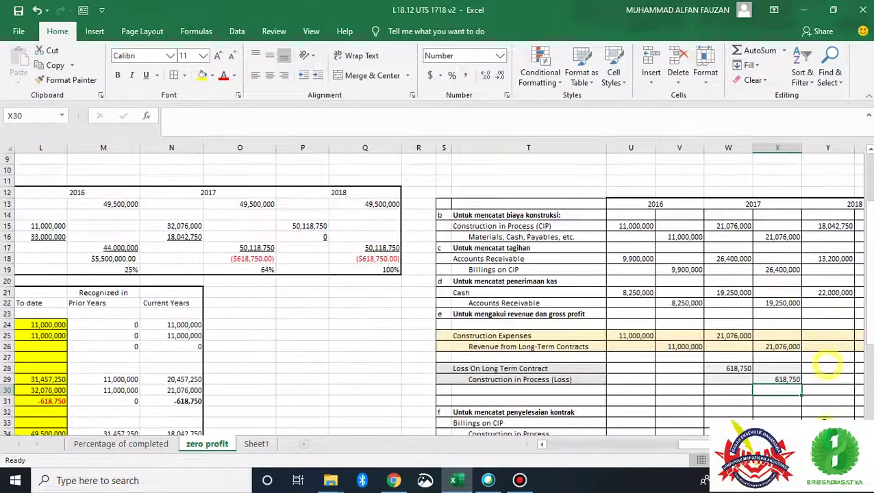
scroll(800, 364, right, 1)
click(775, 335)
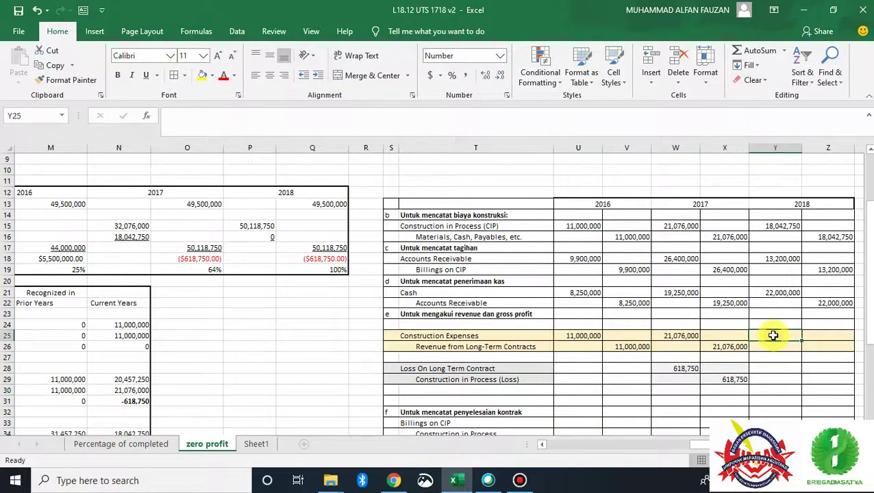
text(=)
scroll(338, 345, down, 3)
click(132, 346)
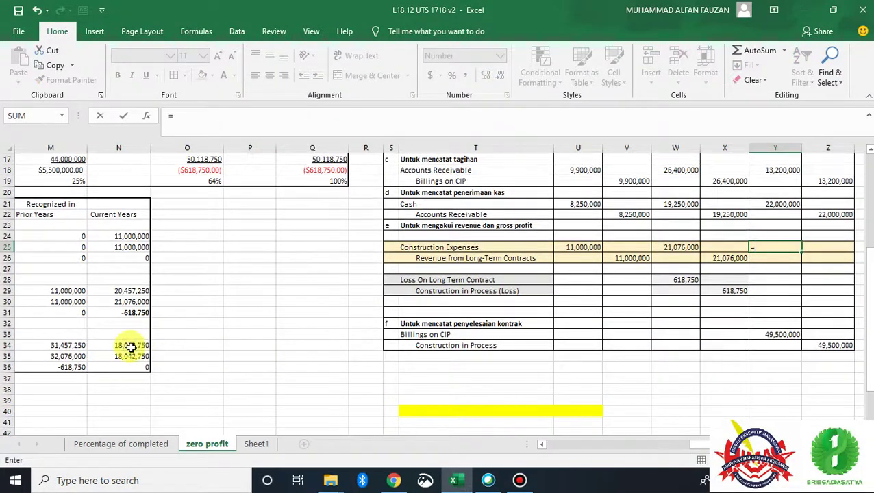
key(Return)
Link the 2018 Revenue from Long-Term Contracts credit in Z26 to the 2021 current-year cost, =N35.
key(Right)
text(=)
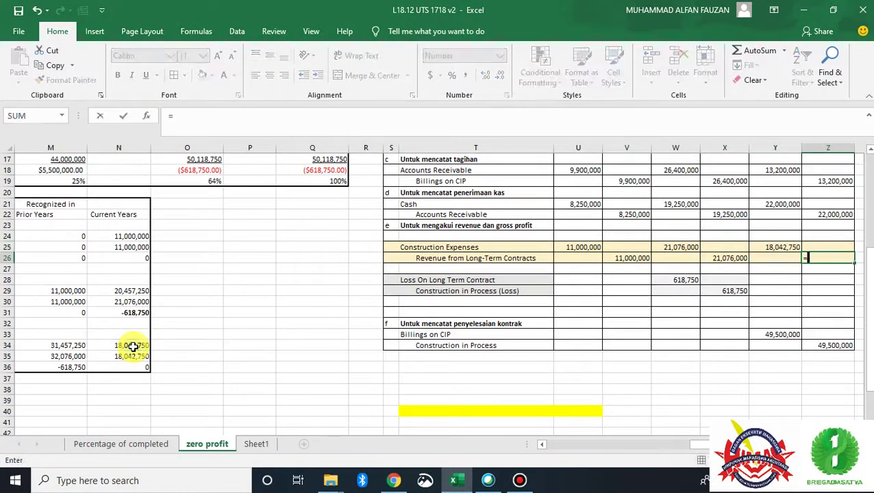
click(131, 356)
key(Return)
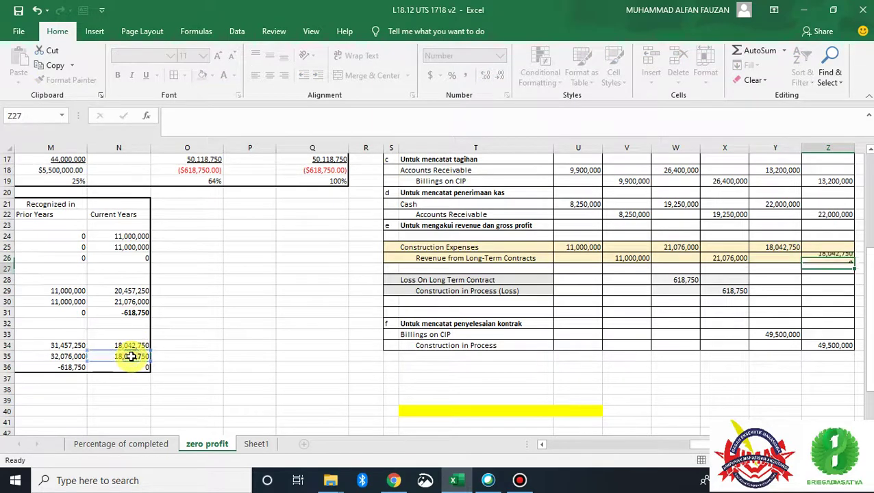
scroll(628, 312, down, 3)
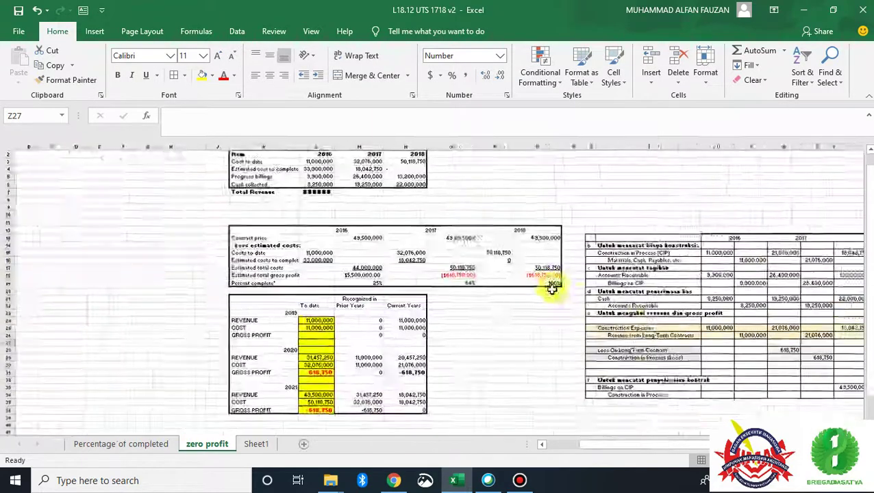
Make the 2017 construction expense, revenue and contract loss journal amounts in W25:X29 bold with a red font.
scroll(589, 314, up, 3)
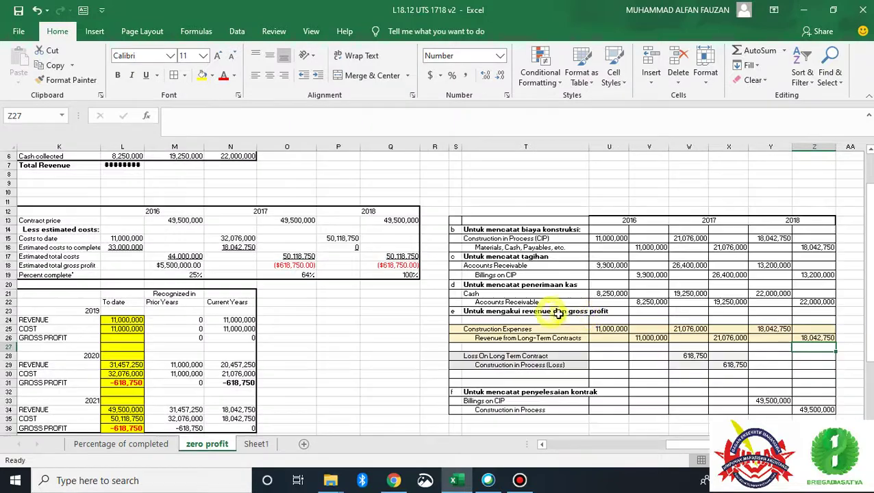
drag(673, 447, 655, 446)
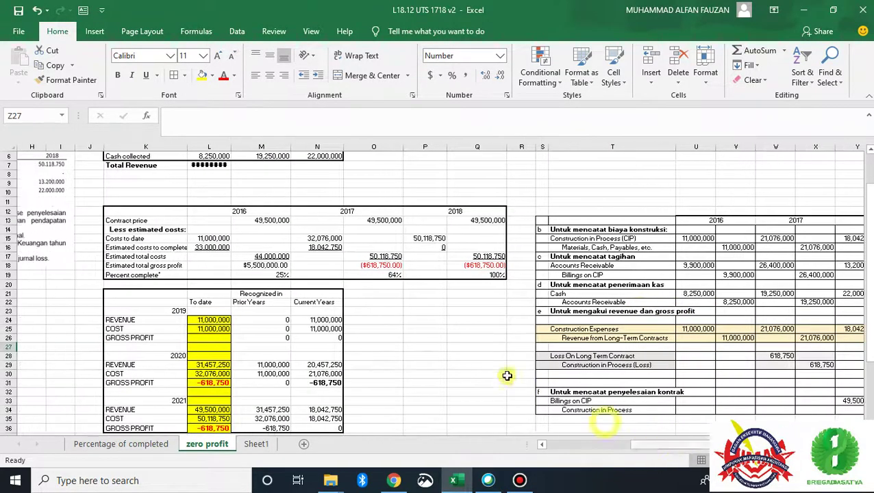
scroll(370, 332, down, 3)
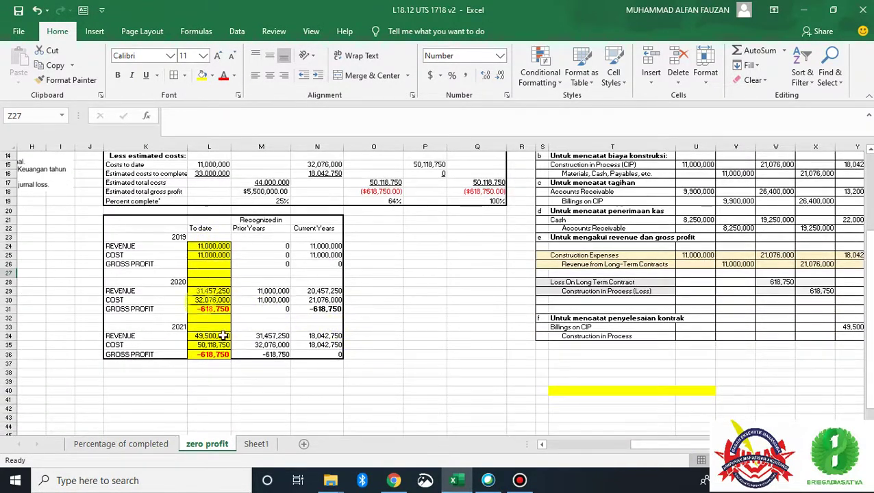
scroll(221, 281, up, 3)
scroll(479, 329, up, 2)
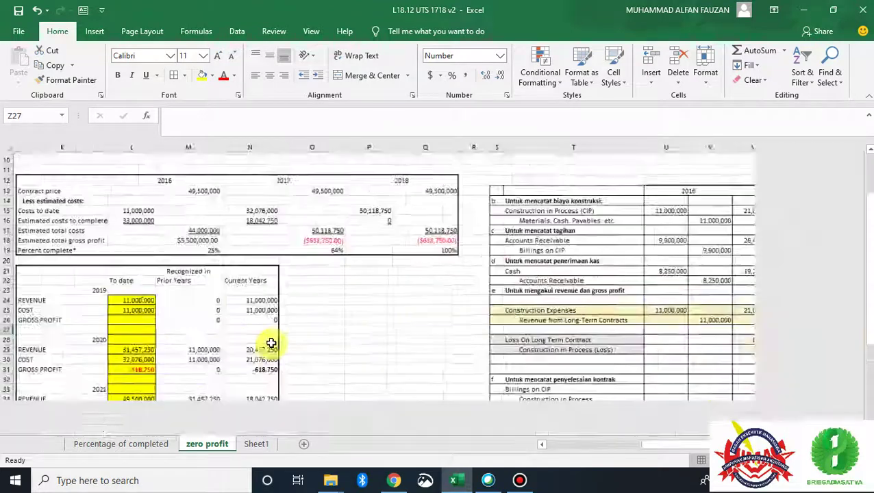
scroll(439, 288, right, 3)
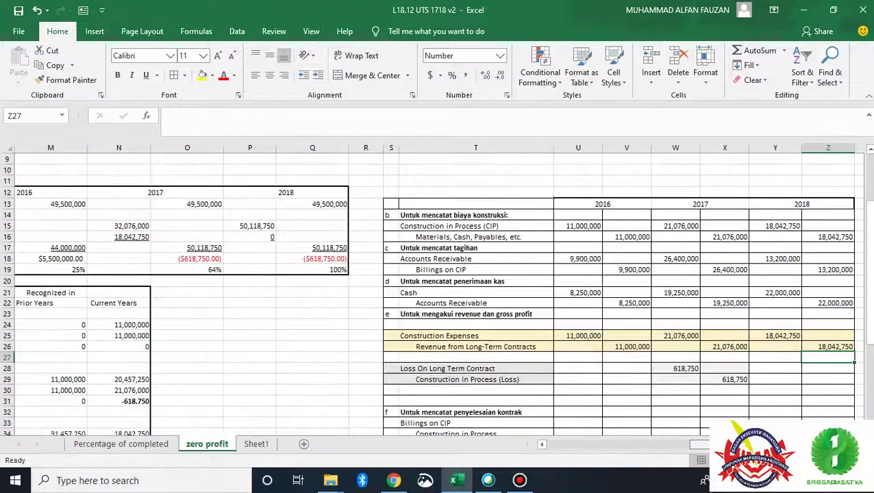
drag(676, 335, 717, 381)
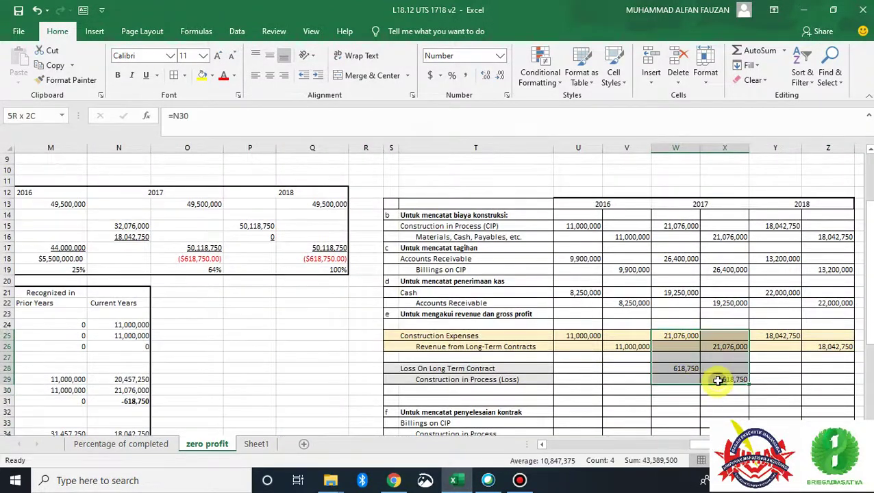
key(ctrl+b)
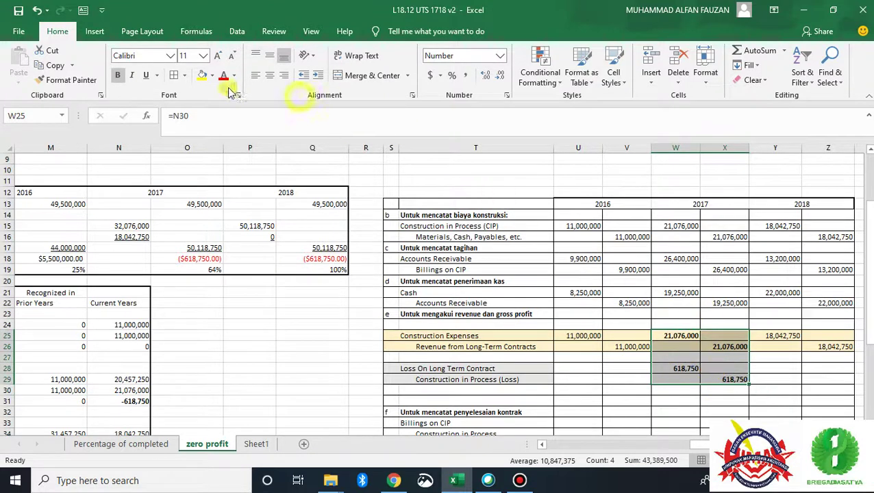
click(223, 80)
click(726, 357)
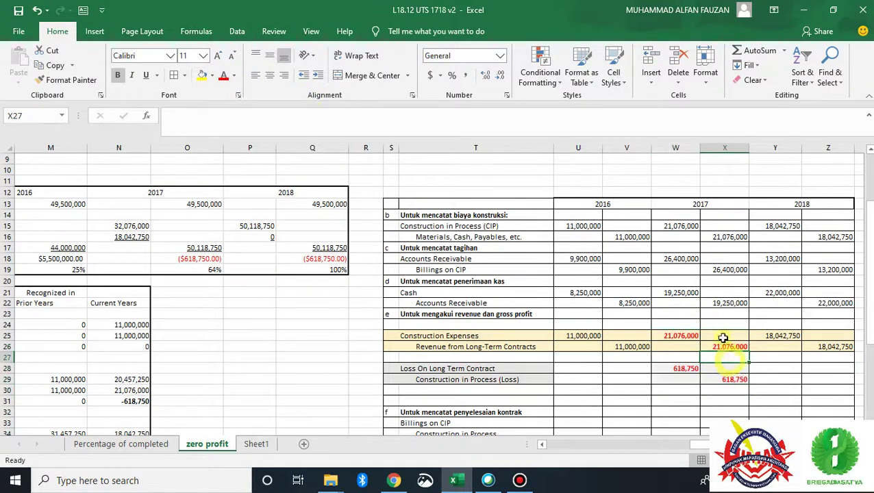
mouse_move(526, 483)
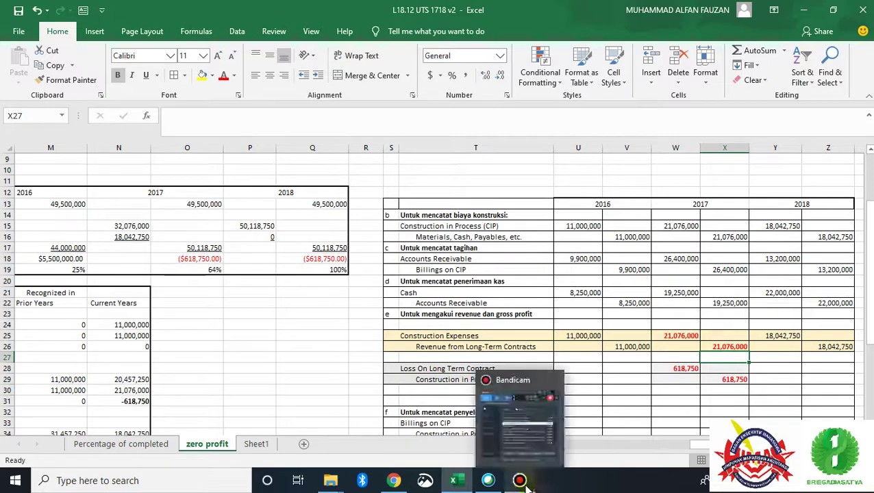
mouse_move(533, 439)
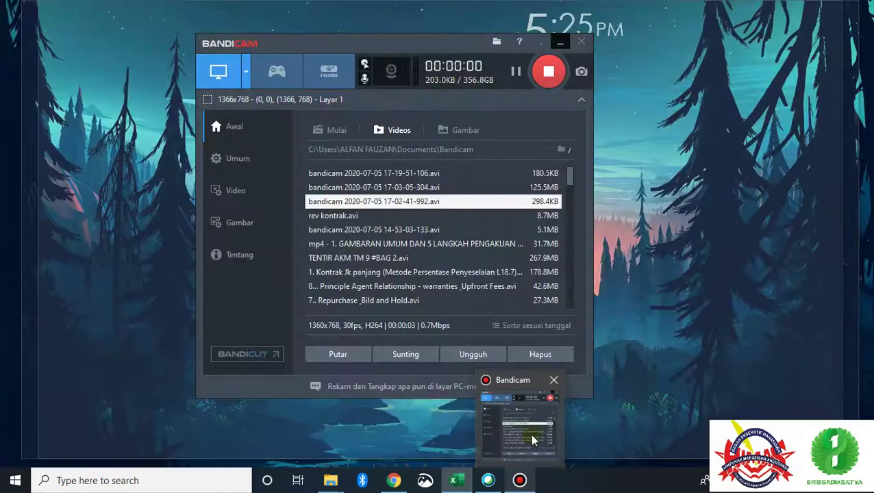